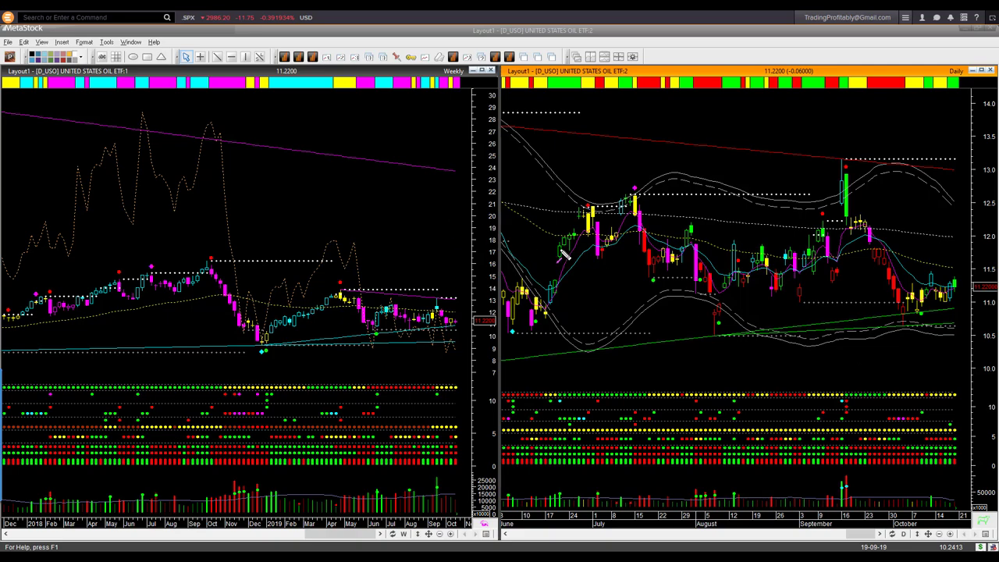
Step: Point arrows at the weekly chart's title and Weekly label and the Daily label of the oil ETF, and clear them
left_click_drag(4, 141, 49, 77)
left_click_drag(933, 47, 951, 74)
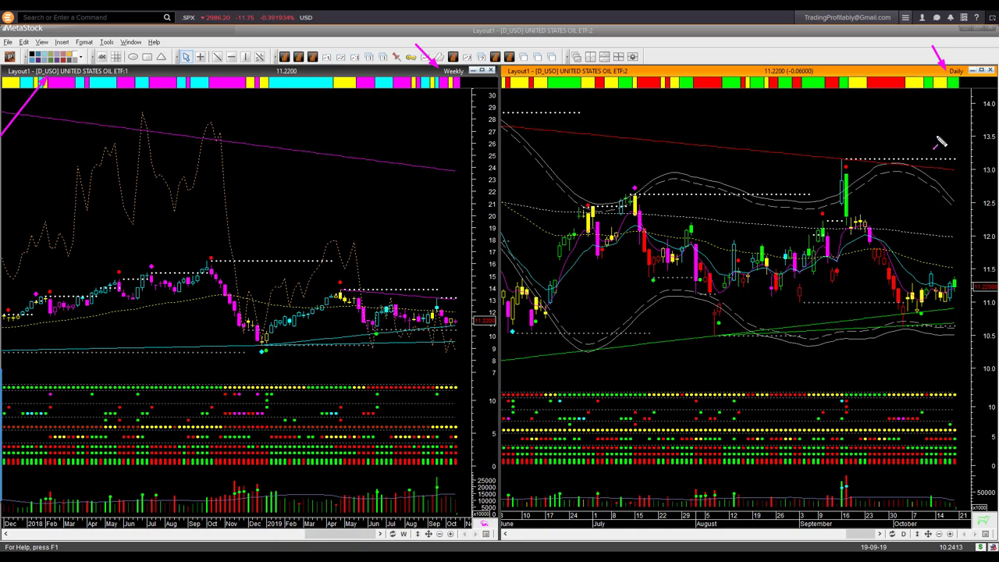
key("Escape")
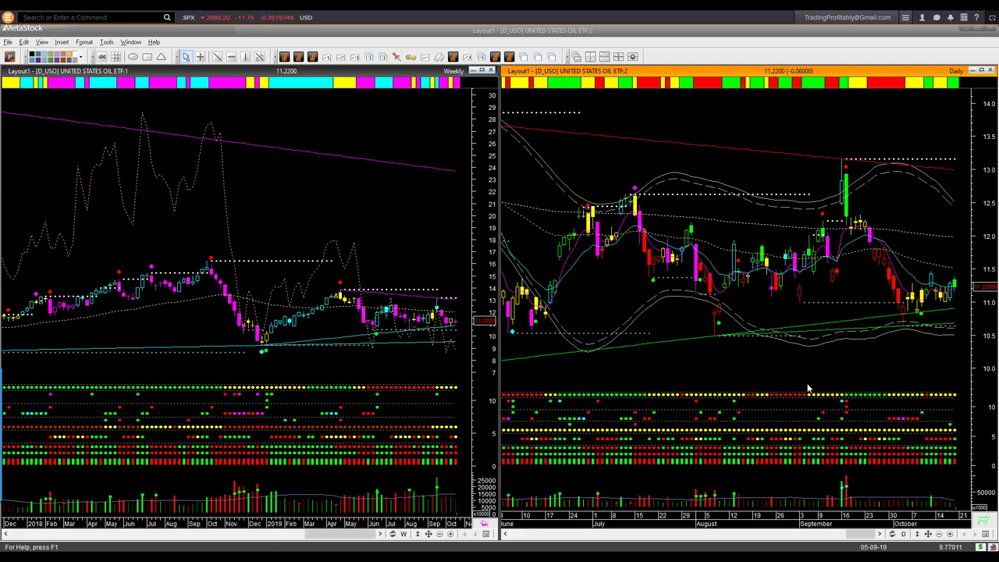
Step: Annotate the daily oil chart with arrows along the green and red trendlines and downward between them, and clear the arrows
left_click(585, 357)
mouse_move(601, 361)
left_mouse_down()
mouse_move(793, 344)
mouse_move(882, 324)
left_mouse_up()
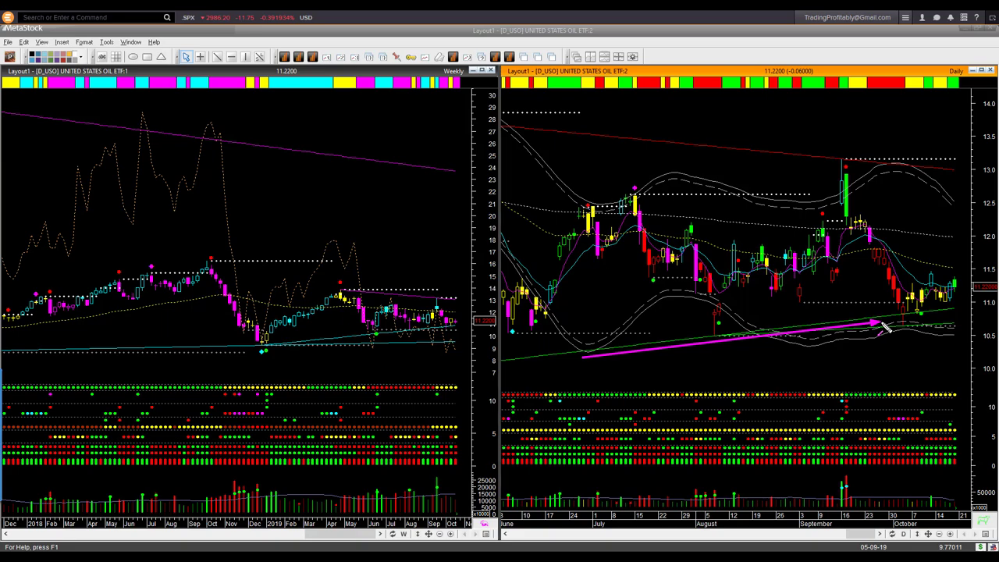
left_click_drag(781, 149, 901, 162)
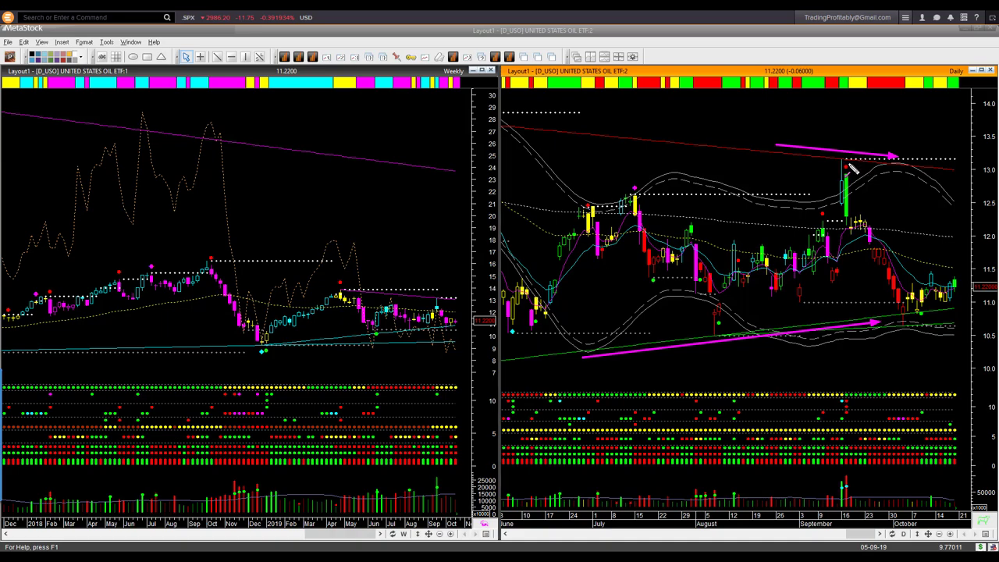
left_click_drag(826, 158, 829, 320)
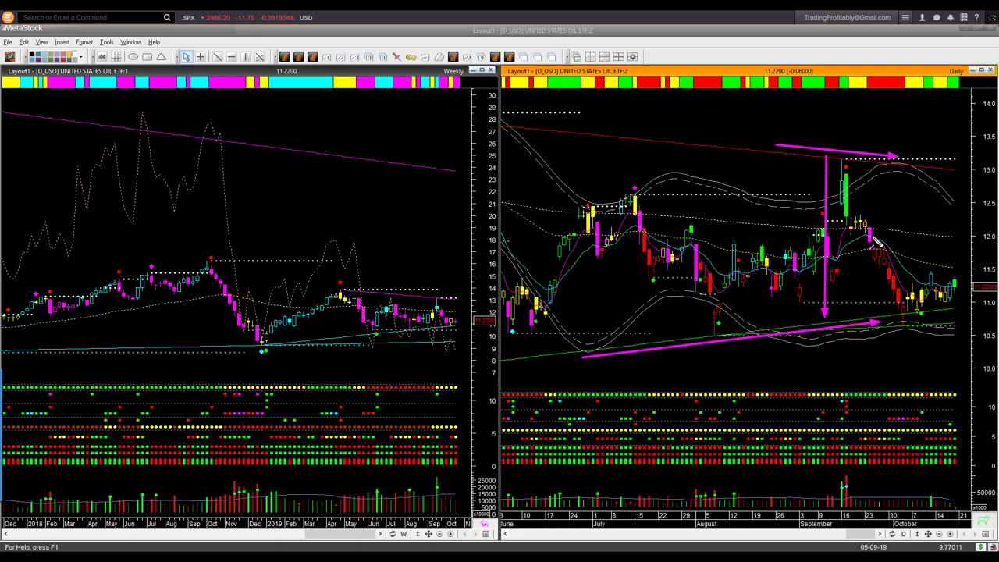
key("Escape")
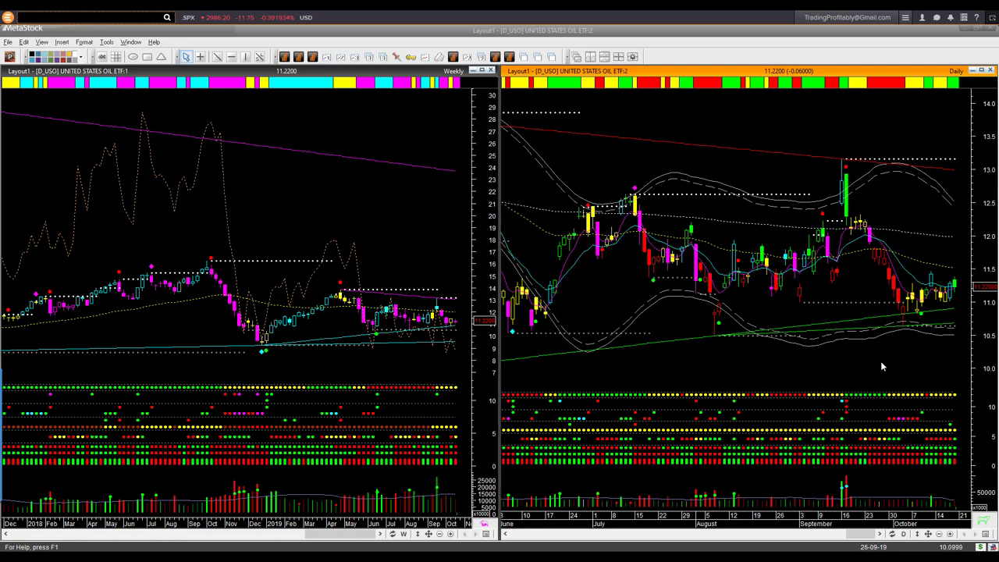
Step: Point arrows at the early-October low and the mid-September high on the daily oil chart, and clear them
left_click_drag(861, 359, 898, 327)
left_click_drag(818, 133, 838, 156)
key("Escape")
Step: Draw arrows at the daily oil chart's early-October low and in both directions along its green support trendline
left_click_drag(856, 357, 891, 332)
left_click_drag(769, 334, 866, 321)
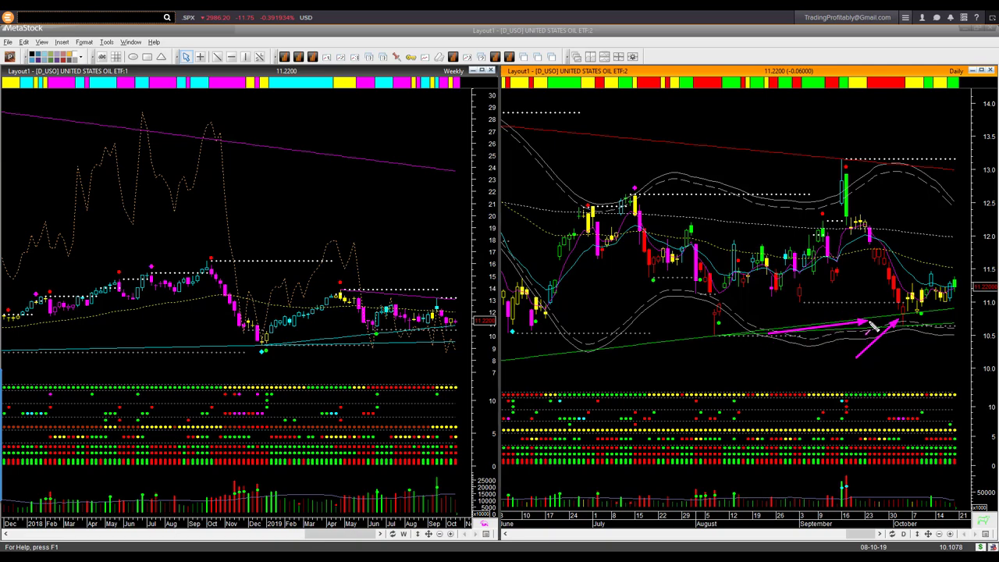
left_click_drag(936, 355, 910, 331)
left_click_drag(704, 345, 507, 374)
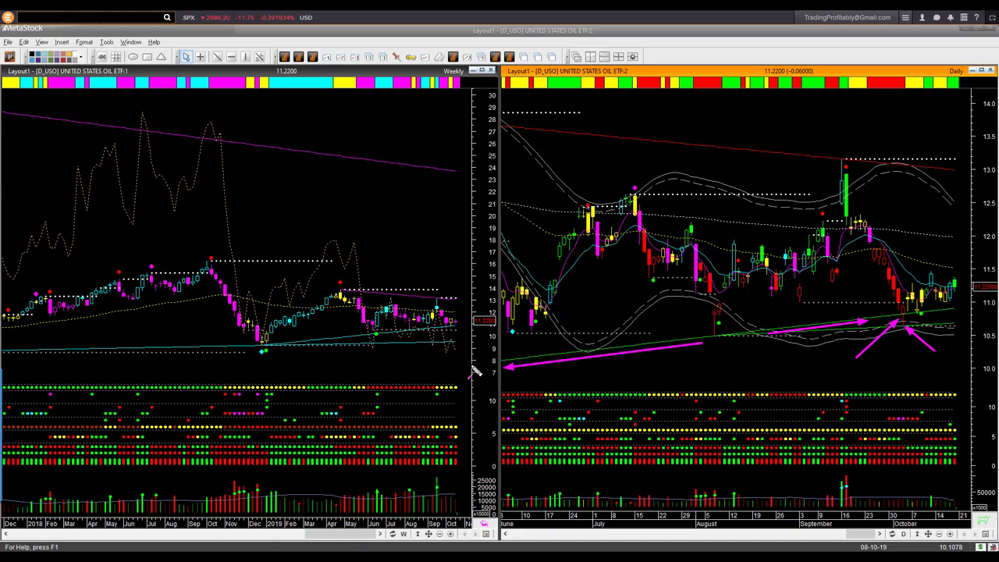
Step: Add arrows along the weekly oil support line and at the daily October low and rebound, and clear all annotations
mouse_move(325, 356)
left_mouse_down()
mouse_move(423, 332)
mouse_move(451, 338)
left_mouse_up()
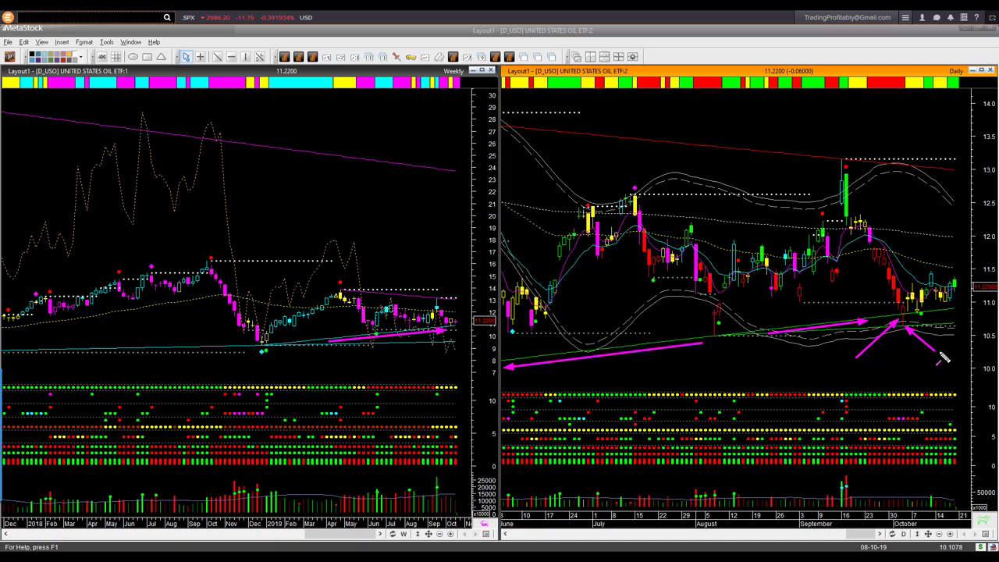
left_click_drag(873, 358, 904, 334)
mouse_move(908, 309)
left_mouse_down()
mouse_move(930, 292)
mouse_move(965, 293)
left_mouse_up()
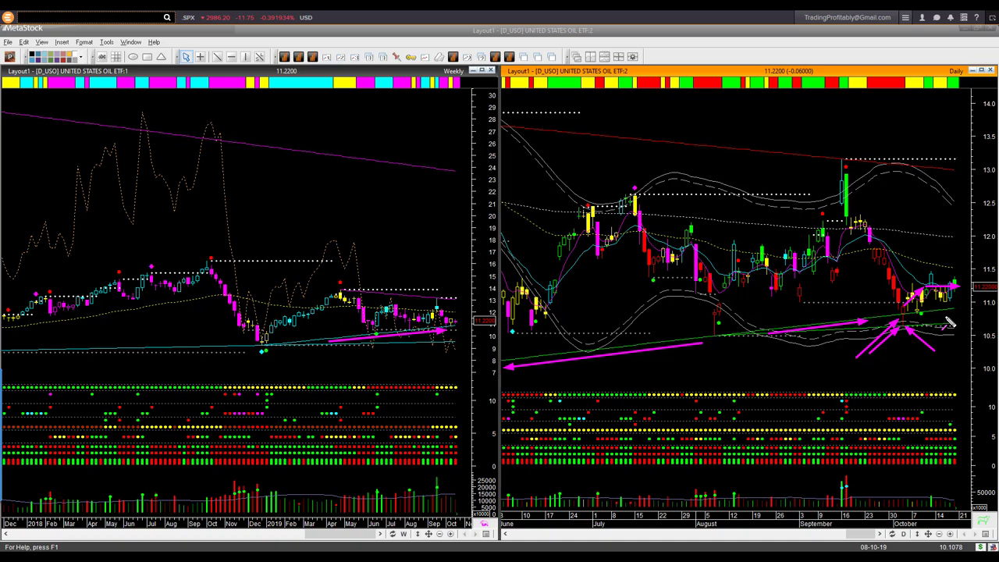
key("Escape")
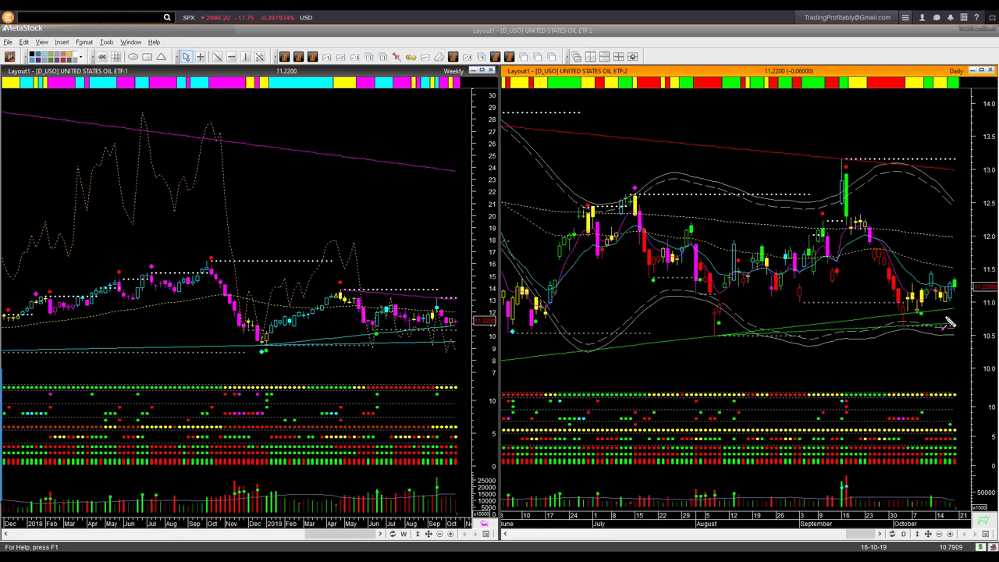
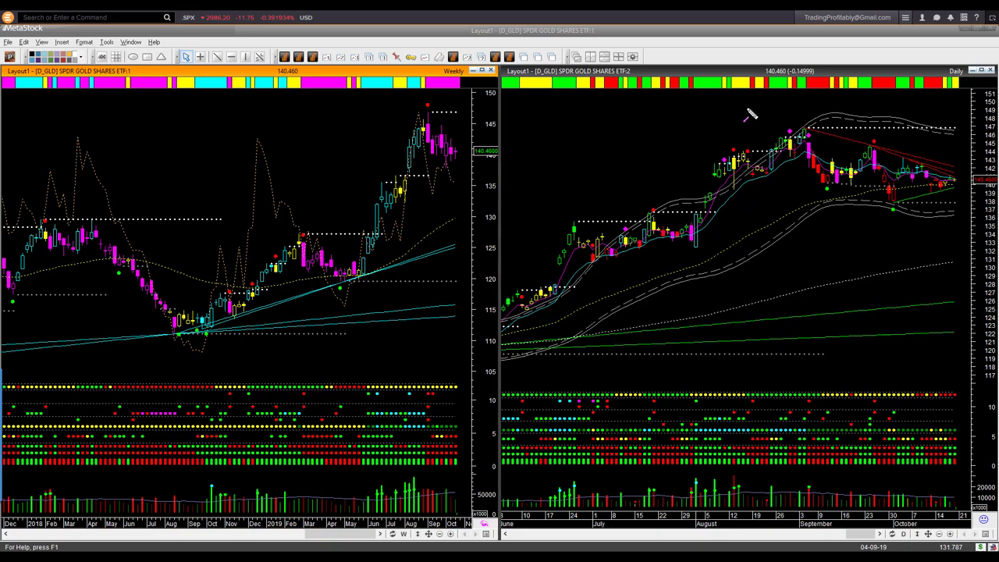
Step: Point arrows at the magenta signals around gold's early-September daily peak and draw one down along the red trendline
mouse_move(747, 110)
left_mouse_down()
mouse_move(790, 128)
mouse_move(840, 95)
left_mouse_up()
left_click_drag(825, 95, 813, 129)
mouse_move(781, 99)
left_mouse_down()
mouse_move(782, 125)
mouse_move(807, 114)
mouse_move(809, 125)
left_mouse_up()
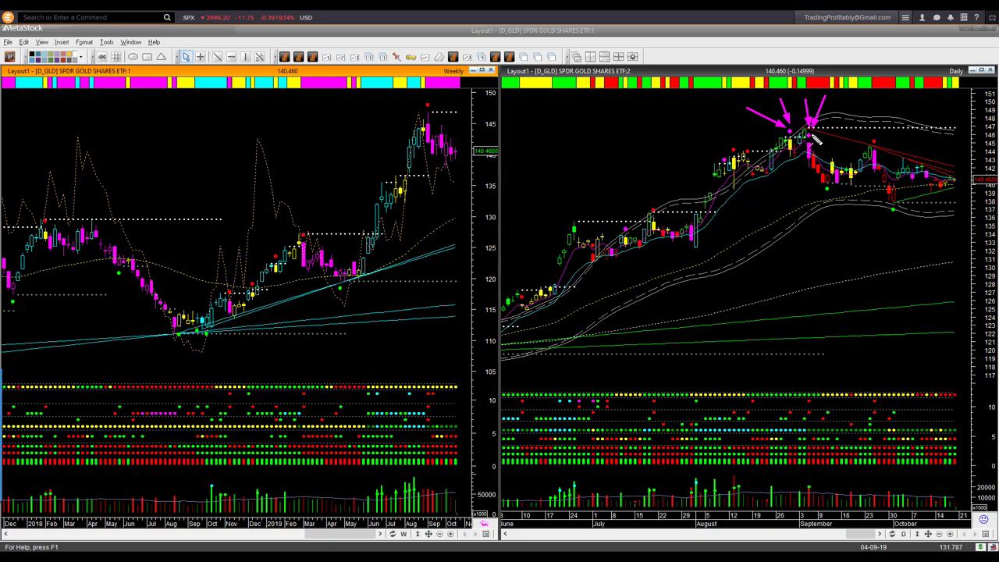
left_click_drag(816, 131, 933, 165)
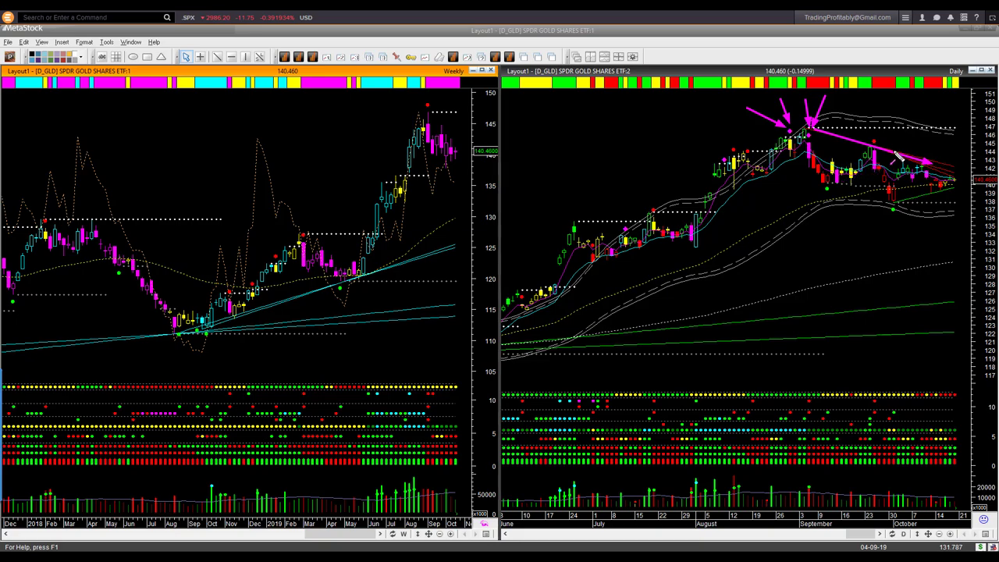
Step: Mark the highs touching gold's daily red trendline and the green support line with arrows, and clear the annotations
left_click_drag(859, 102, 815, 128)
left_click_drag(904, 117, 881, 151)
left_click_drag(936, 131, 933, 173)
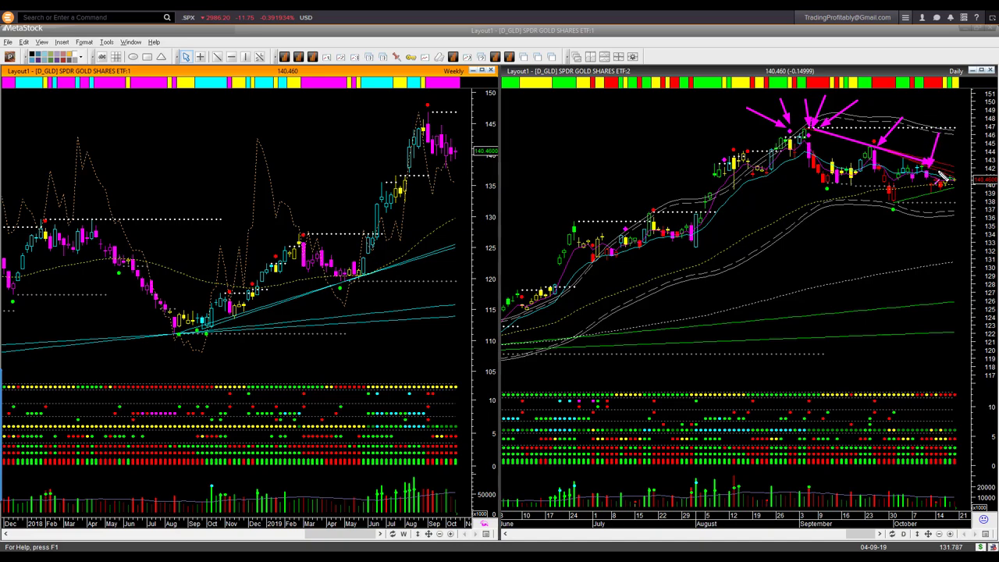
left_click_drag(920, 142, 919, 170)
left_click_drag(891, 241, 912, 189)
key("Escape")
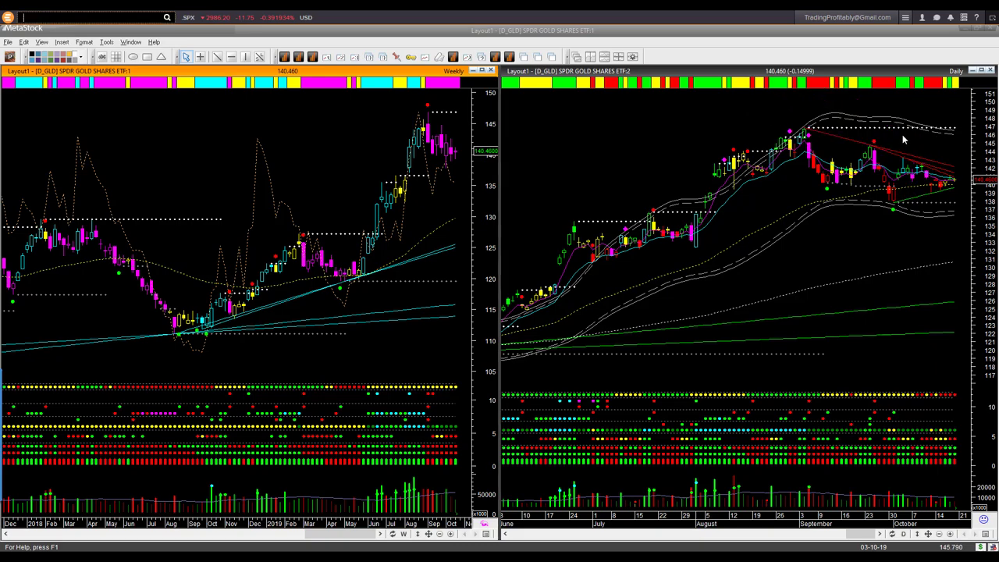
Step: Mark gold's late-September and October highs and the decline to the early-October low with arrows, and clear them
left_click_drag(900, 111, 878, 147)
left_click_drag(946, 130, 932, 160)
mouse_move(871, 104)
left_mouse_down()
mouse_move(887, 218)
mouse_move(894, 211)
left_mouse_up()
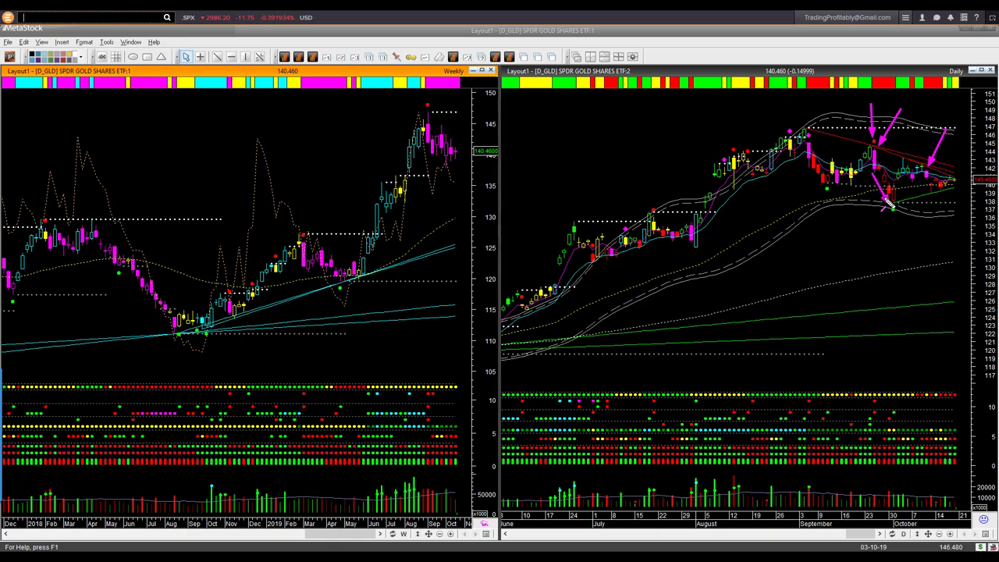
left_click_drag(877, 220, 890, 203)
key("Escape")
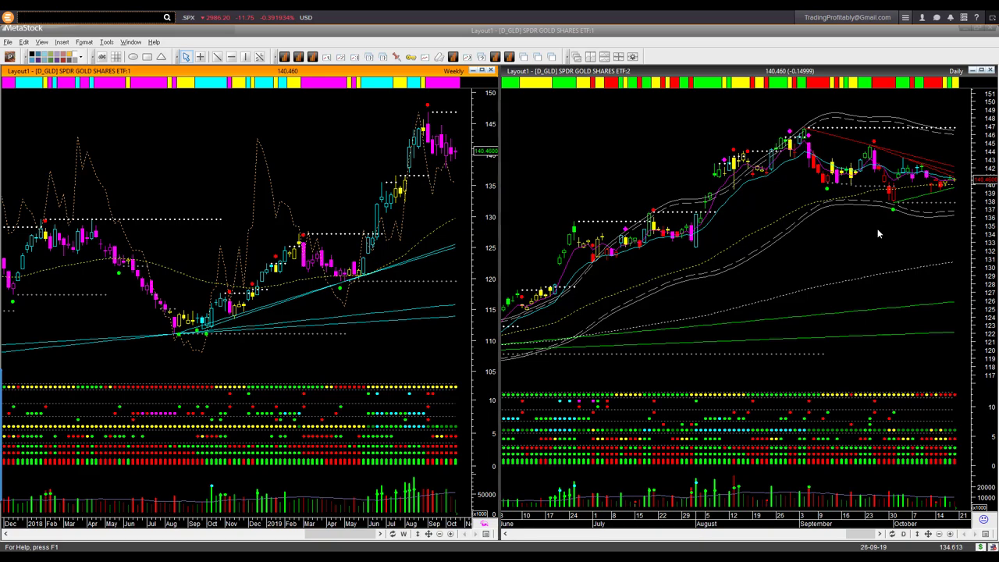
Step: Point arrows at gold's October high and the short green support line below it, and clear them
left_click_drag(942, 133, 929, 175)
left_click_drag(921, 223, 927, 215)
mouse_move(916, 181)
left_mouse_down()
mouse_move(945, 219)
mouse_move(936, 201)
left_mouse_up()
key("Escape")
Step: Draw arrows along gold's converging daily trendlines and at its October high and latest bars, erase them, and mark the latest weekly bar
left_click_drag(907, 149, 965, 169)
left_click_drag(897, 210, 952, 197)
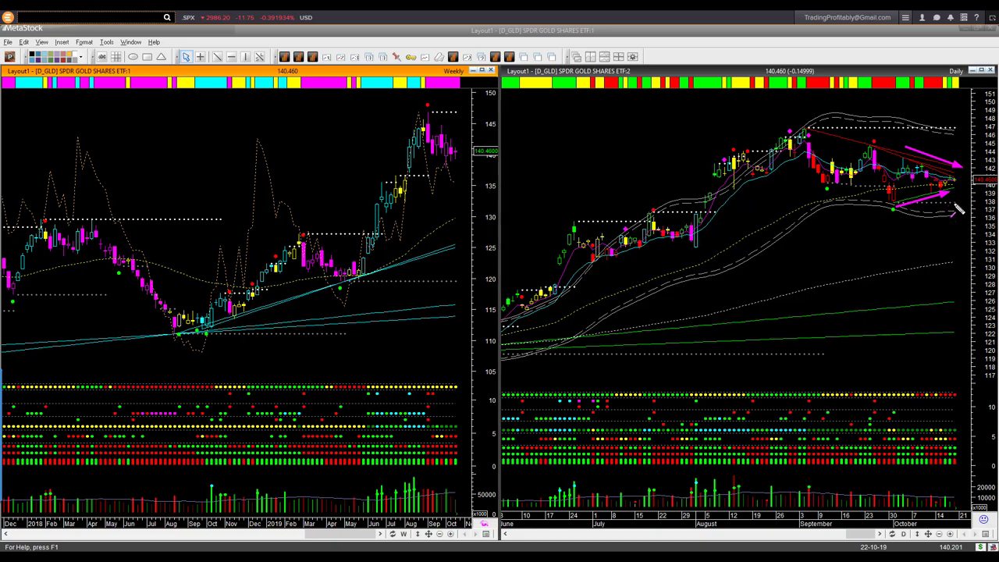
left_click_drag(944, 134, 929, 167)
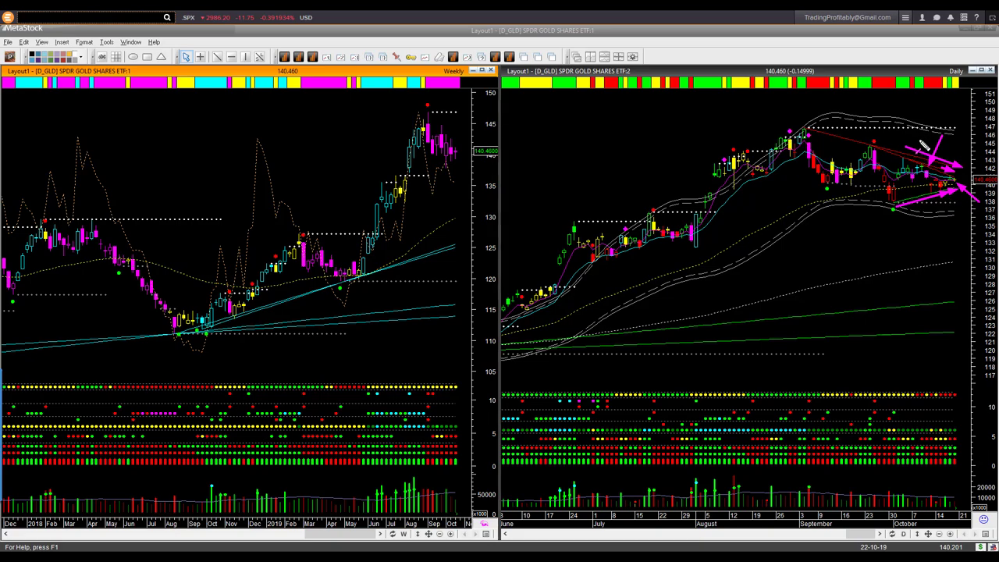
left_click_drag(918, 133, 931, 166)
left_click_drag(986, 165, 960, 181)
key("e")
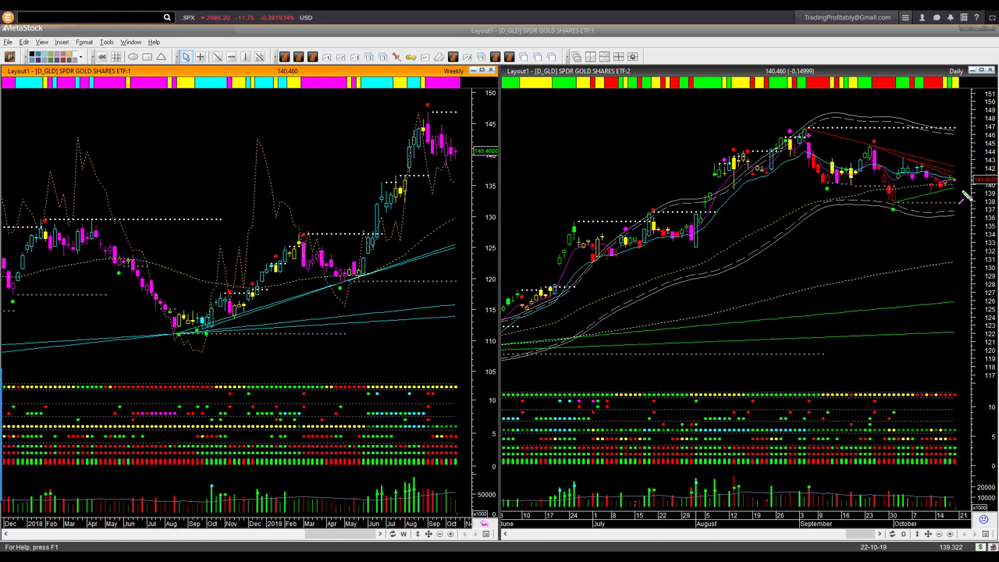
left_click_drag(491, 173, 462, 159)
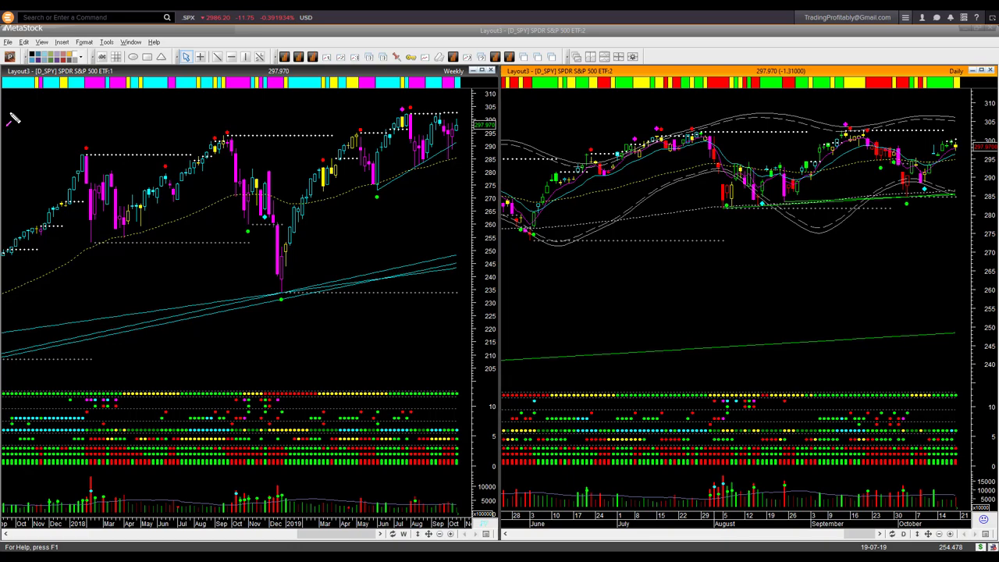
Step: On the weekly SPY chart, draw arrows at the colour ribbon, the July peak's magenta signal and the following decline
left_click_drag(3, 109, 35, 79)
left_click_drag(363, 100, 404, 110)
left_click_drag(414, 75, 407, 105)
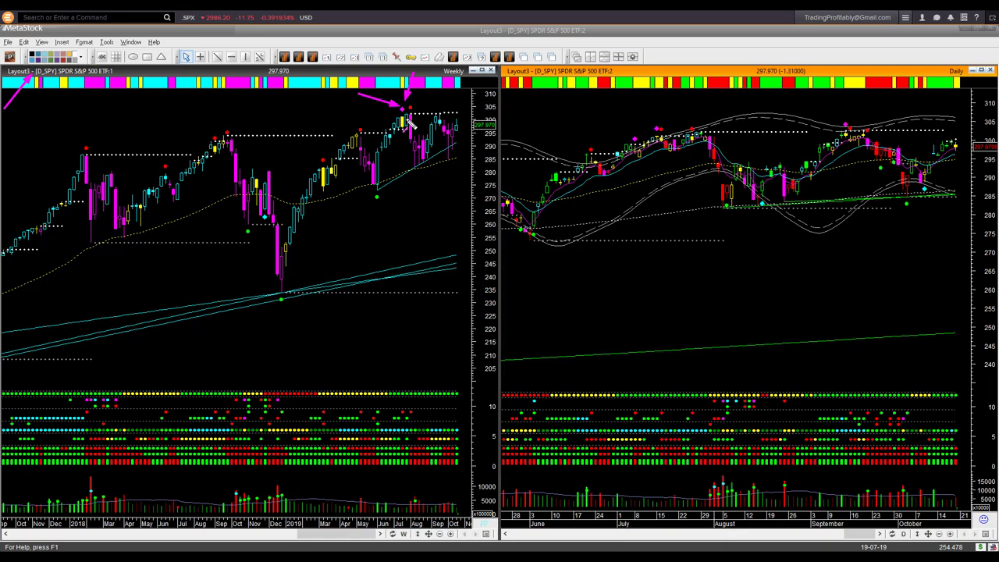
left_click_drag(402, 125, 411, 164)
Step: Mark the daily SPY chart's July and September peaks, their declines and the rallies from the lows with arrows, and clear them
mouse_move(638, 99)
left_mouse_down()
mouse_move(702, 160)
mouse_move(721, 211)
left_mouse_up()
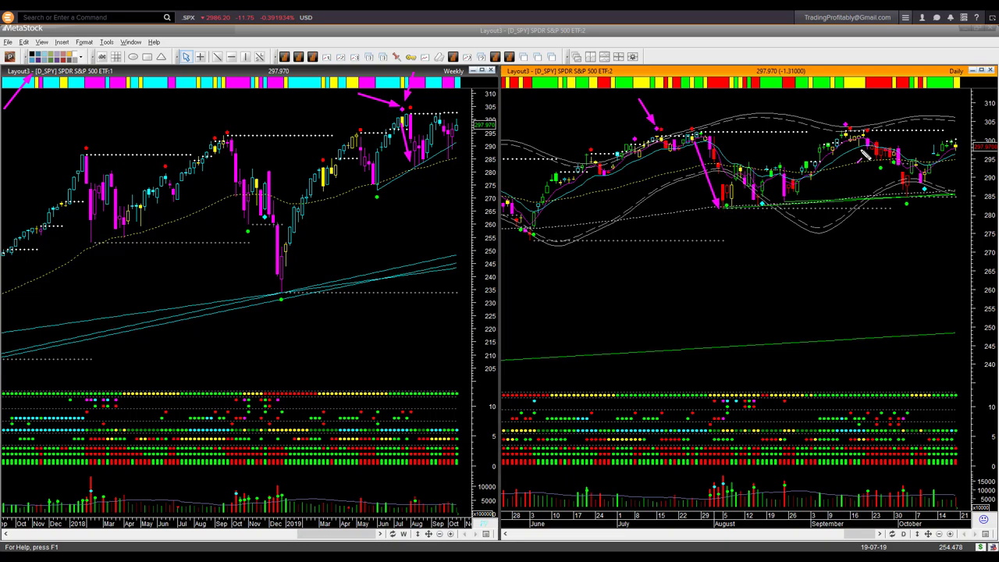
left_click_drag(826, 103, 907, 195)
mouse_move(741, 251)
left_mouse_down()
mouse_move(762, 208)
mouse_move(813, 179)
mouse_move(847, 138)
left_mouse_up()
left_click_drag(899, 243, 953, 142)
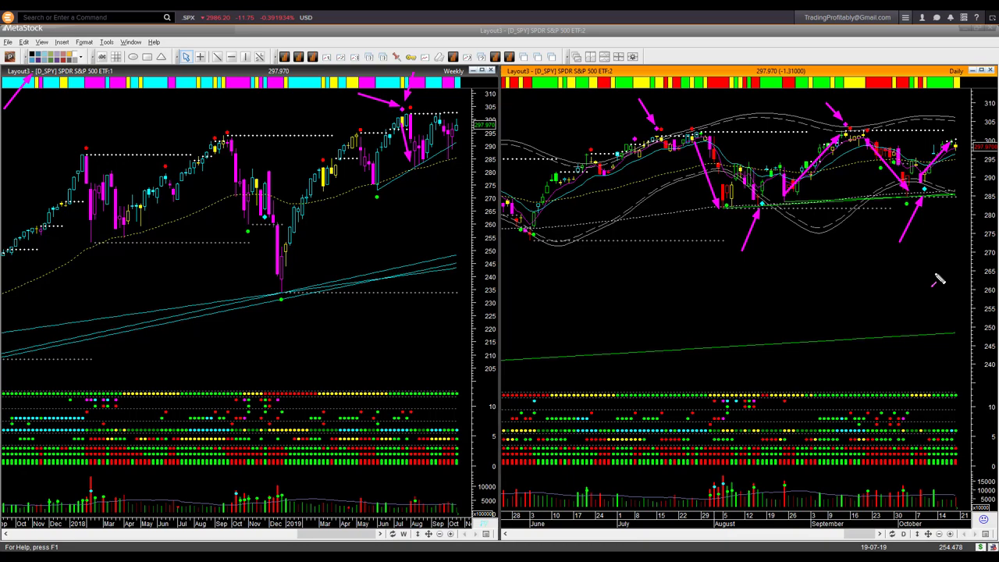
key("Escape")
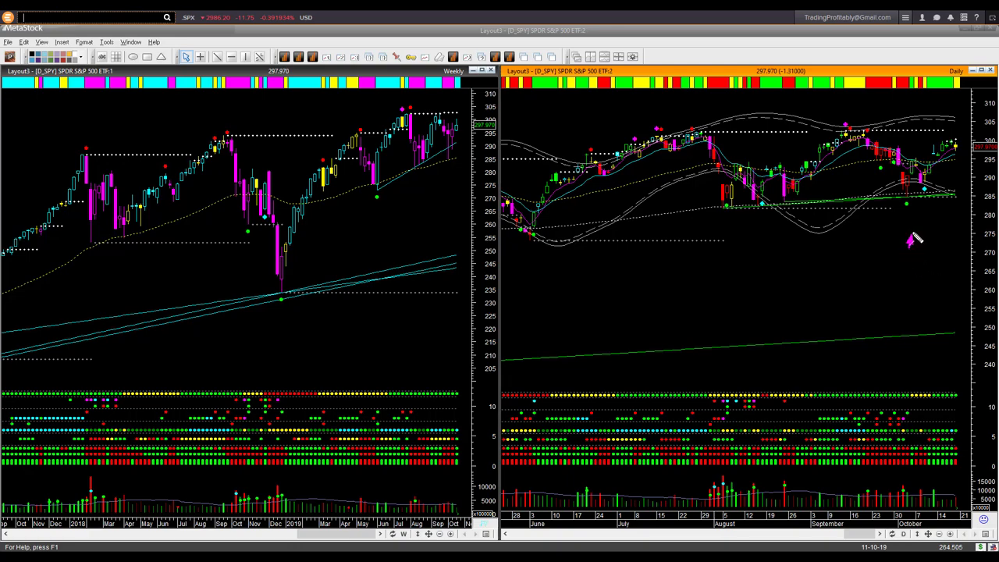
Step: Draw arrows at SPY's early-October low and up the rally to the latest daily bar, and erase them
left_click_drag(911, 243, 927, 197)
left_click_drag(929, 176, 955, 150)
key("e")
Step: Draw arrows at SPY's latest weekly bar, along the daily support and resistance lines, and from the latest daily bars toward resistance
left_click_drag(479, 174, 461, 138)
left_click_drag(747, 209, 934, 206)
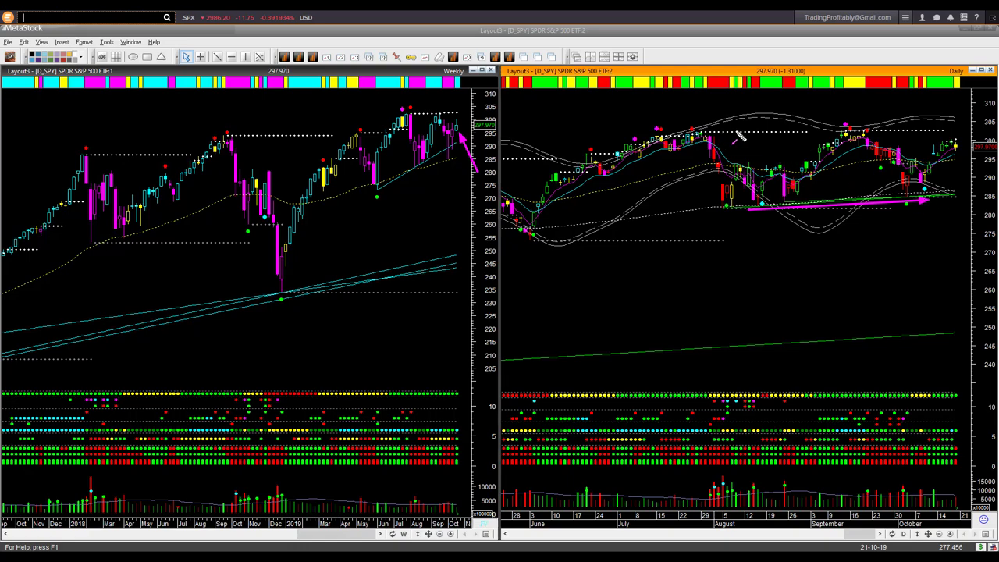
mouse_move(722, 131)
left_mouse_down()
mouse_move(854, 124)
mouse_move(897, 136)
left_mouse_up()
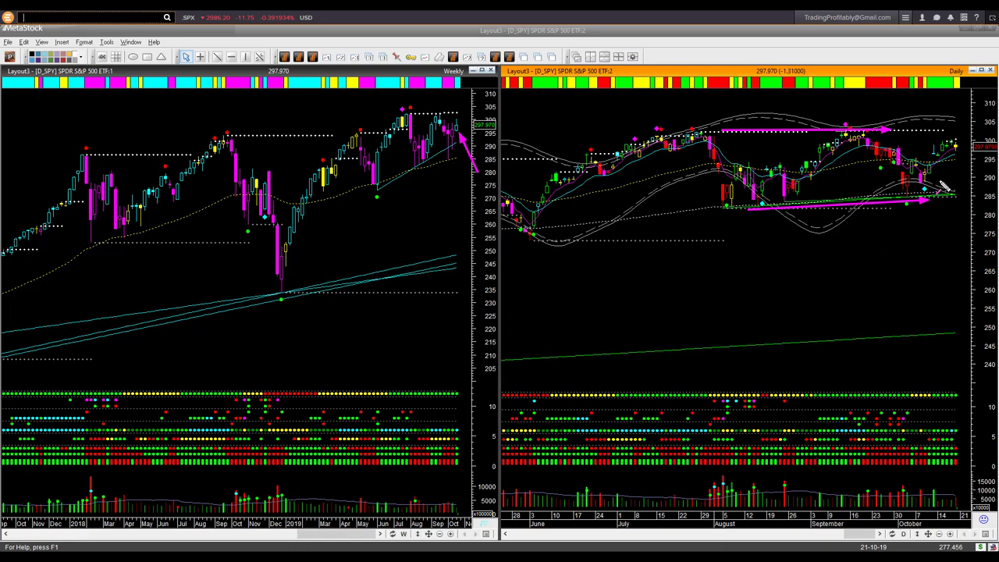
left_click_drag(943, 152, 956, 134)
Step: Add arrows at SPY's August and October daily lows, the September peak's signal and along the resistance level beyond the latest bar
left_click_drag(860, 234, 927, 201)
left_click_drag(726, 242, 751, 209)
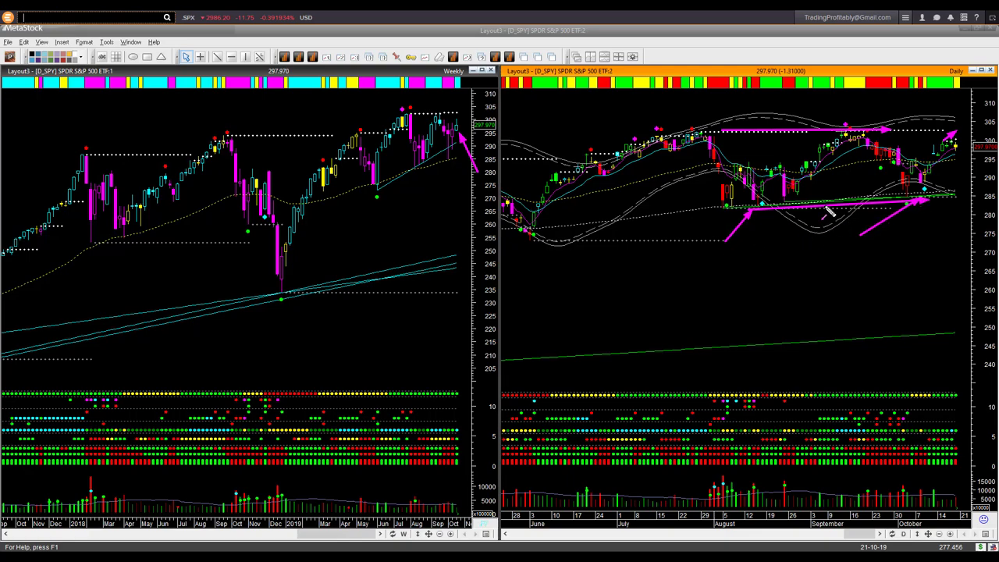
left_click_drag(810, 103, 834, 120)
left_click_drag(754, 247, 763, 217)
left_click_drag(837, 100, 839, 117)
left_click_drag(925, 230, 928, 197)
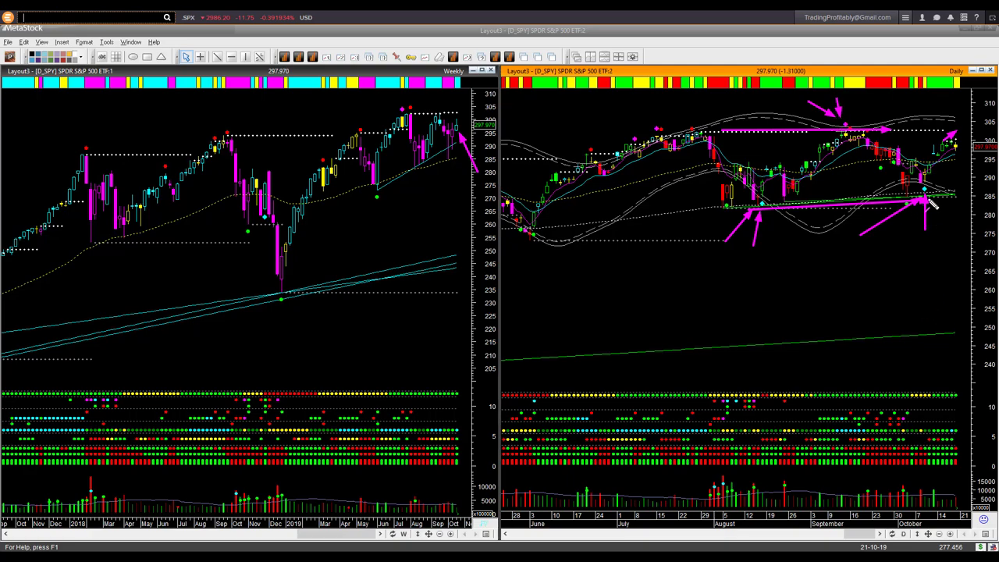
left_click_drag(937, 257, 942, 251)
left_click_drag(941, 131, 981, 131)
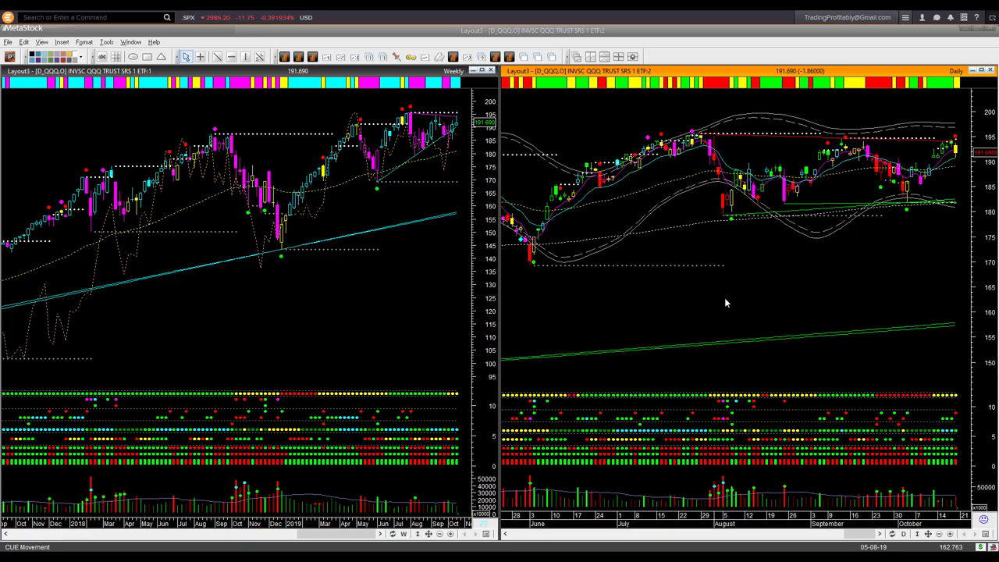
Step: On the weekly QQQ chart, draw arrows at the colour ribbon, along the upper resistance and up the recent support to the latest bars
left_click_drag(7, 114, 44, 86)
left_click_drag(418, 109, 448, 112)
mouse_move(418, 162)
left_mouse_down()
mouse_move(465, 137)
mouse_move(459, 126)
left_mouse_up()
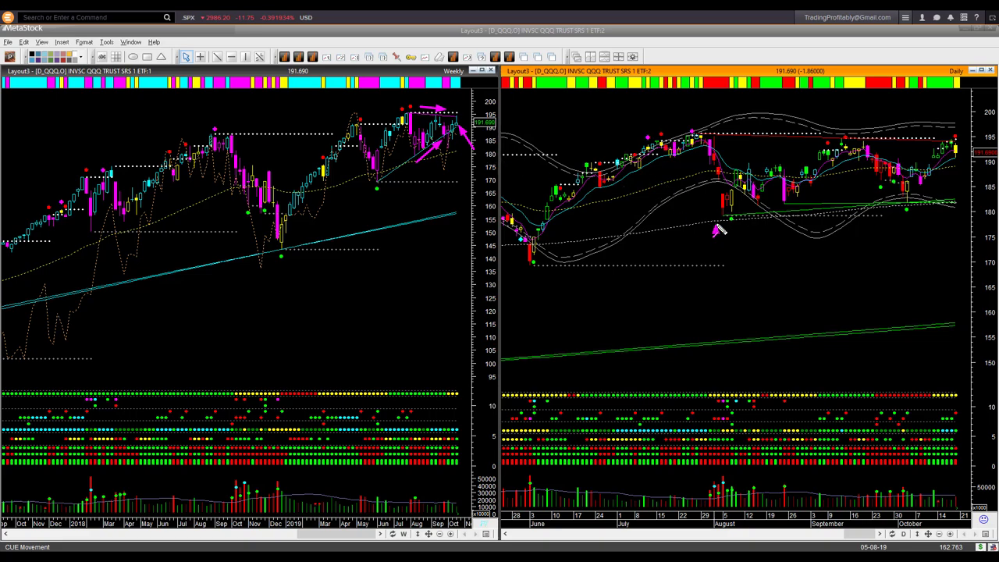
Step: Draw arrows along the daily QQQ support and resistance trendlines and at the latest bars by resistance, and clear them
left_click_drag(715, 224, 813, 217)
left_click_drag(723, 131, 806, 134)
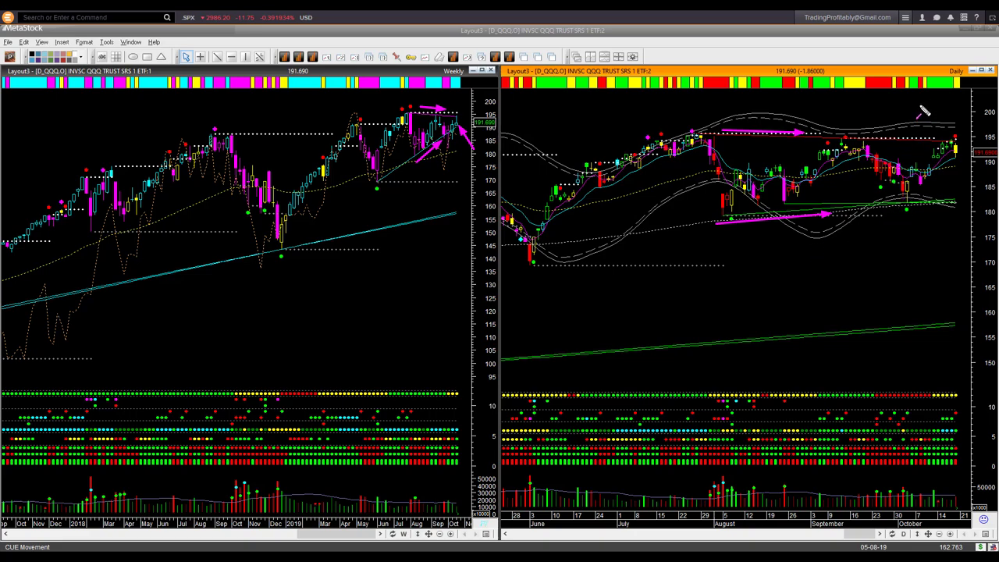
mouse_move(921, 107)
left_mouse_down()
mouse_move(952, 139)
mouse_move(968, 139)
left_mouse_up()
mouse_move(953, 107)
left_mouse_down()
mouse_move(952, 137)
mouse_move(965, 142)
left_mouse_up()
key("Escape")
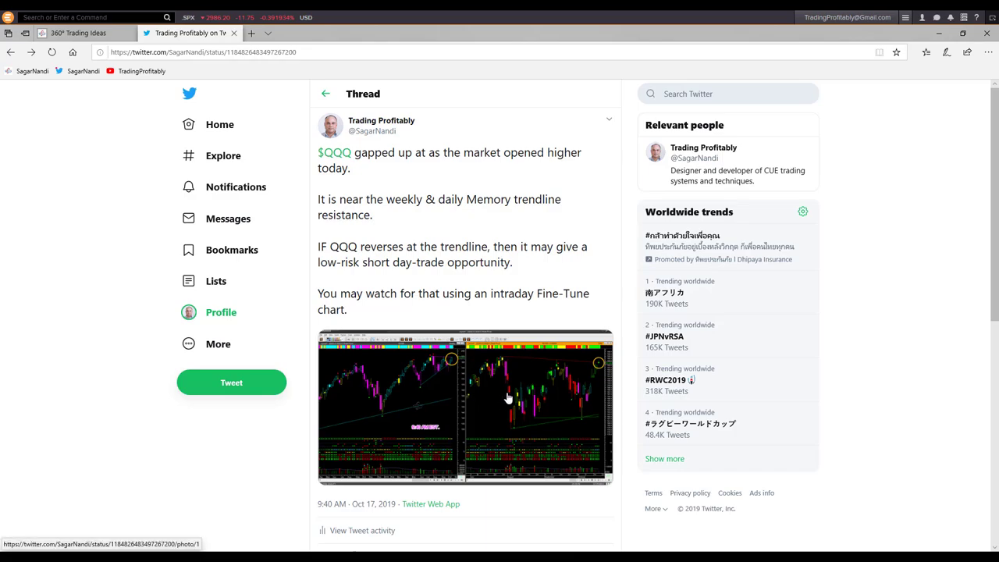
Step: Open the chart image attached to the Oct 17, 2019 QQQ tweet in full view
left_click(507, 398)
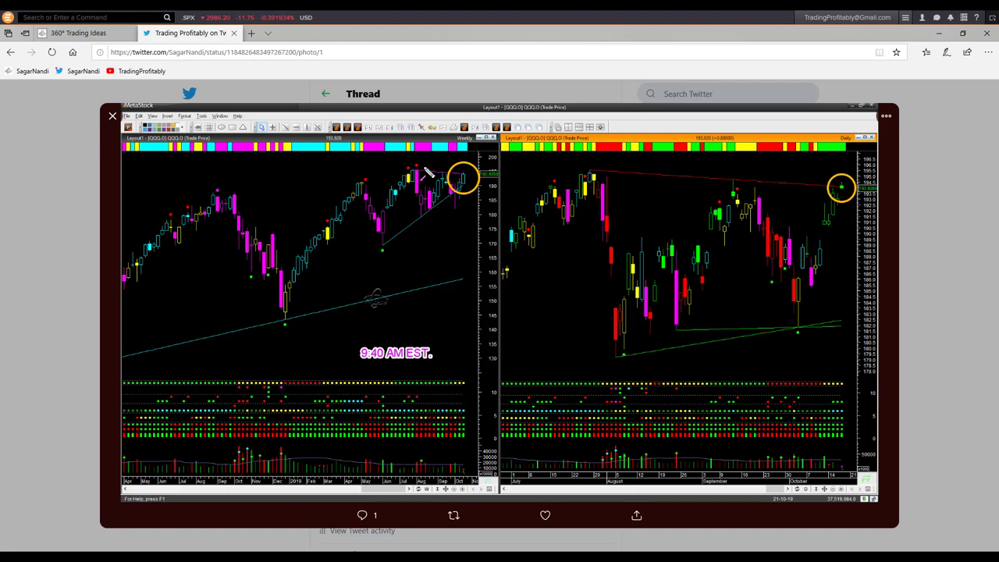
Step: On the tweet's chart image, draw arrows at the weekly and daily resistance, both timeframe labels and the latest daily bar
left_click_drag(415, 166, 459, 170)
left_click_drag(778, 180, 822, 185)
left_click_drag(418, 121, 450, 134)
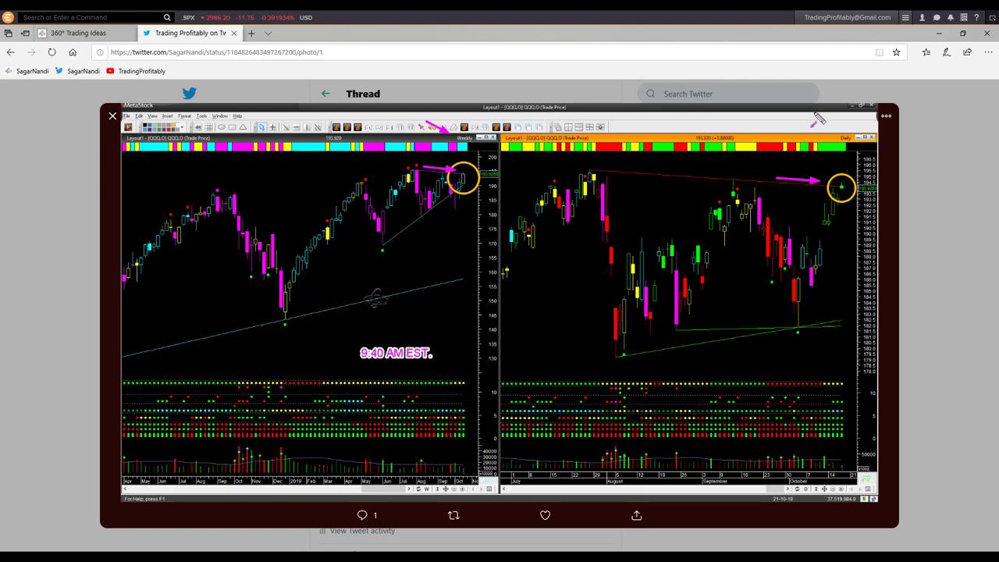
left_click_drag(813, 112, 849, 132)
left_click_drag(872, 237, 848, 197)
Step: Close the chart image and open the one attached to the reply about the closed QQQ day-trade
key("Escape")
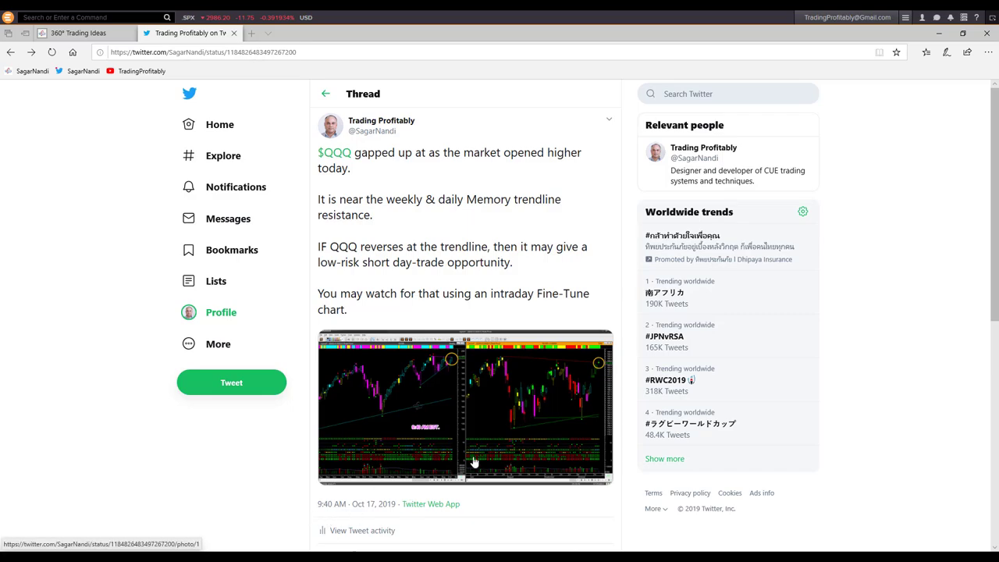
scroll(488, 441, "down", 4)
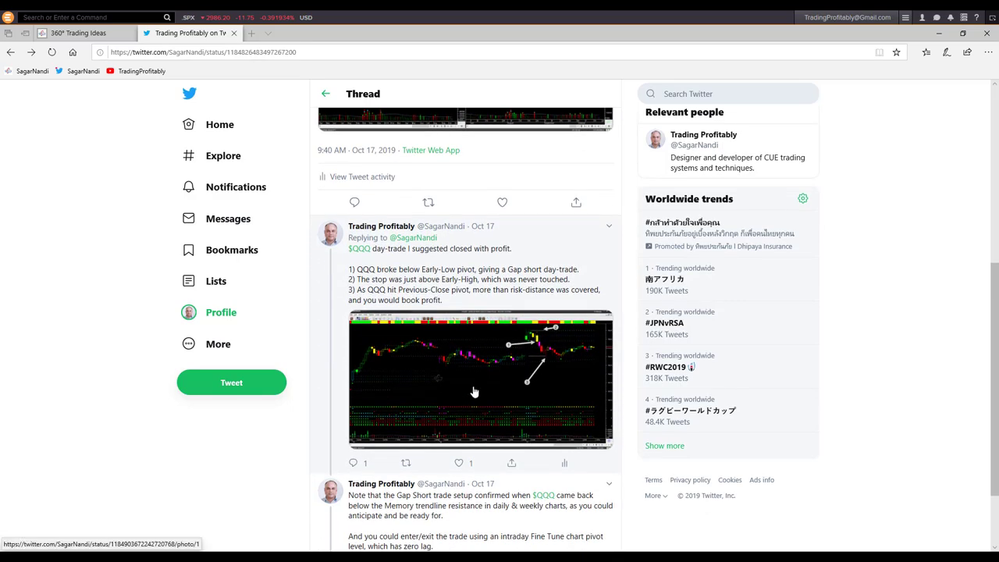
left_click(474, 388)
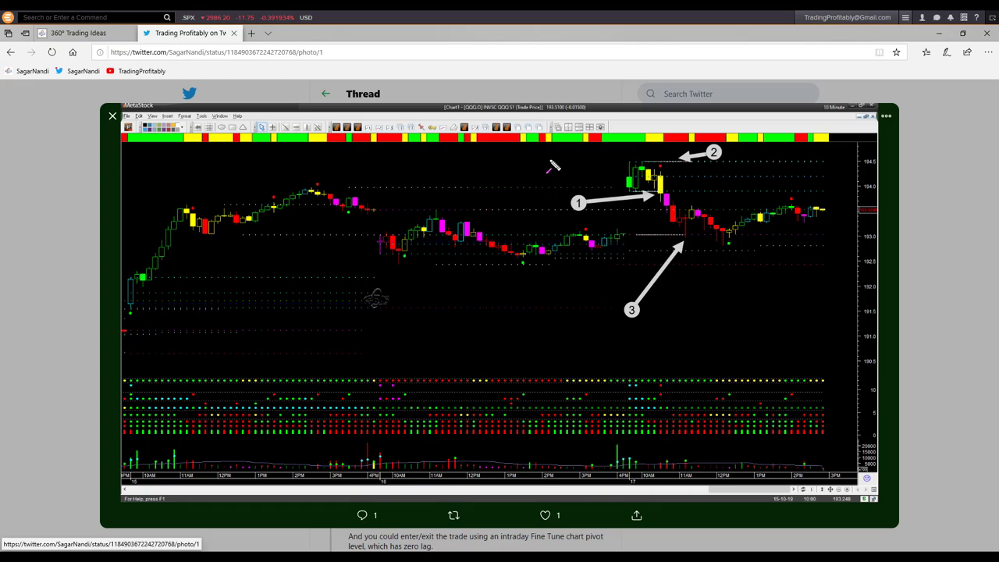
Step: Draw arrows at the gap-up bar, along the Early-Low and Early-High pivots, and at the 10 Minute label
left_click_drag(549, 159, 629, 181)
left_click_drag(632, 195, 673, 198)
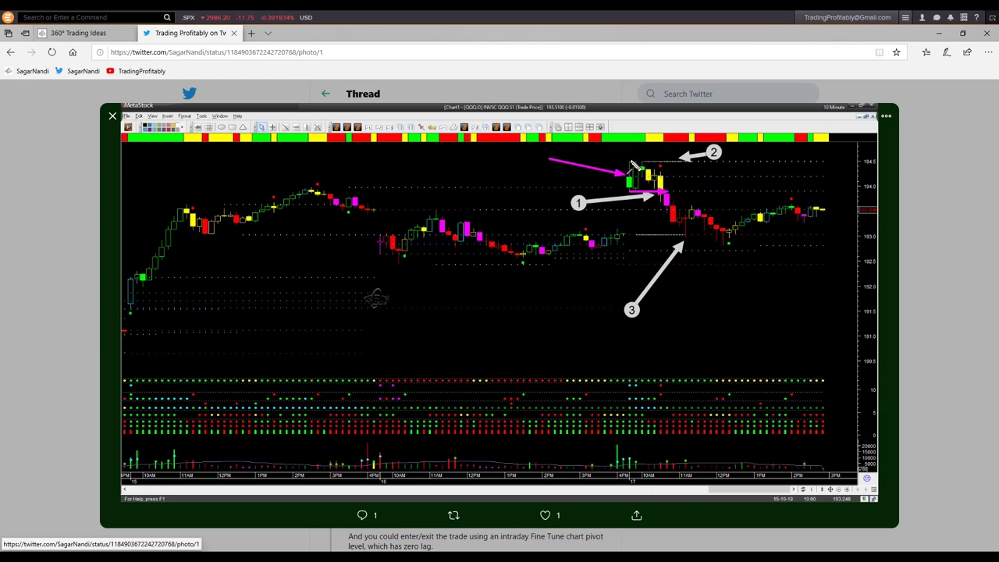
left_click_drag(632, 165, 657, 164)
left_click_drag(806, 83, 820, 99)
Step: Add arrows around the candles breaking the Early-Low pivot, at the 10 Minute label and down the decline toward marker 3
left_click_drag(633, 206, 660, 194)
left_click_drag(660, 199, 654, 204)
left_click_drag(681, 178, 638, 208)
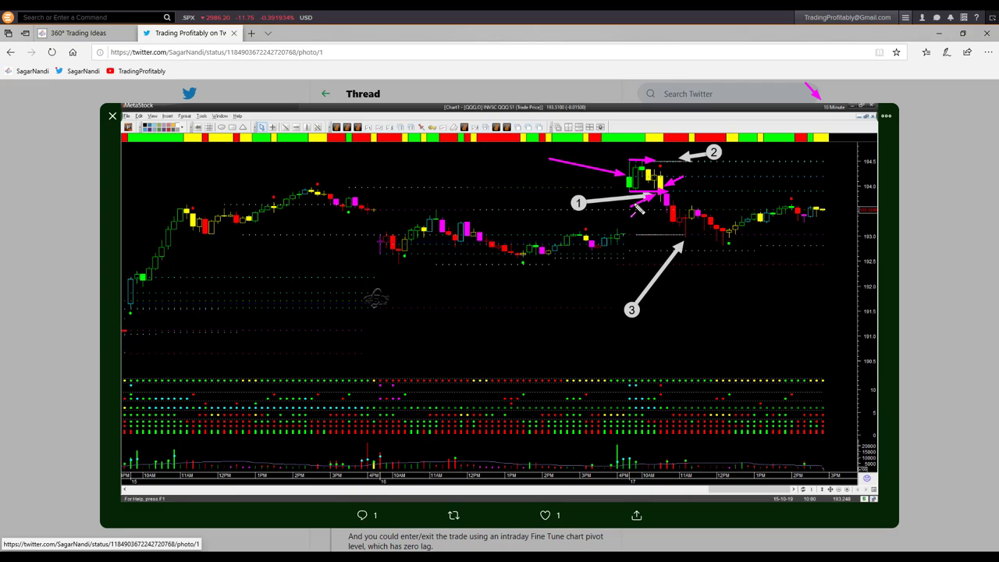
left_click_drag(630, 196, 690, 199)
left_click_drag(826, 72, 826, 133)
mouse_move(645, 215)
left_mouse_down()
mouse_move(674, 164)
mouse_move(668, 189)
left_mouse_up()
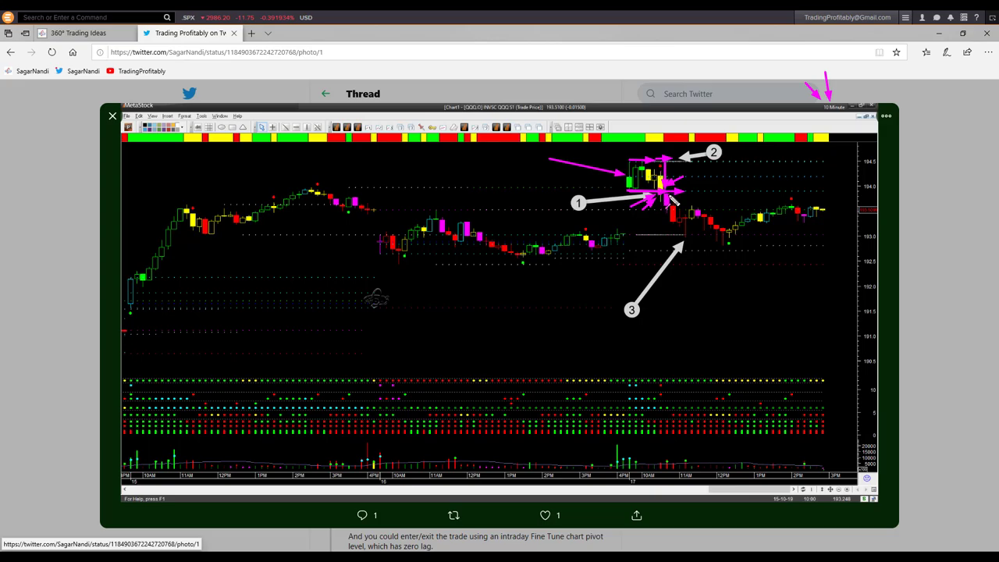
left_click_drag(668, 201, 673, 242)
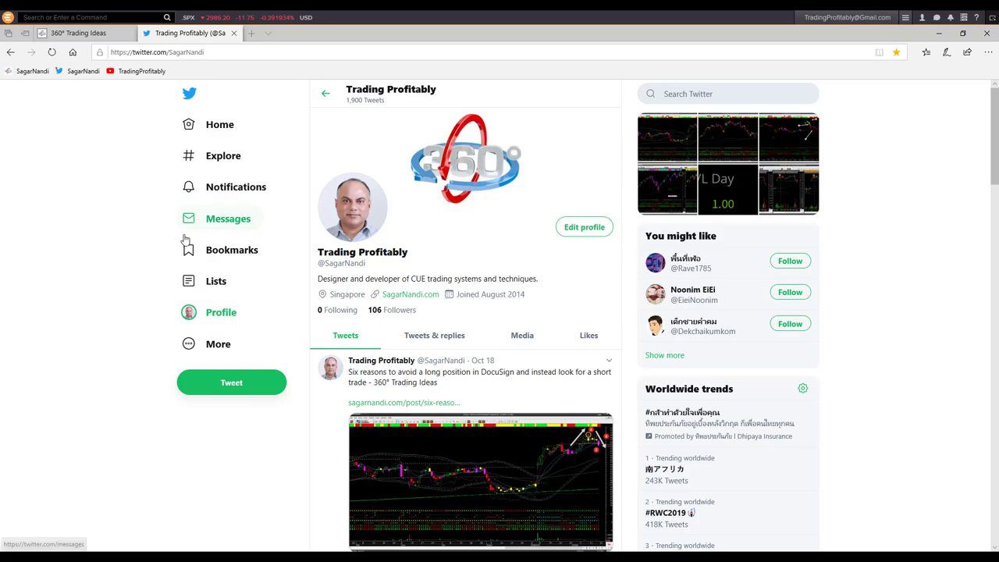
Step: Switch to MetaStock's DIA charts and draw arrows along the support and resistance trendlines on the weekly and daily charts
key("alt+Tab")
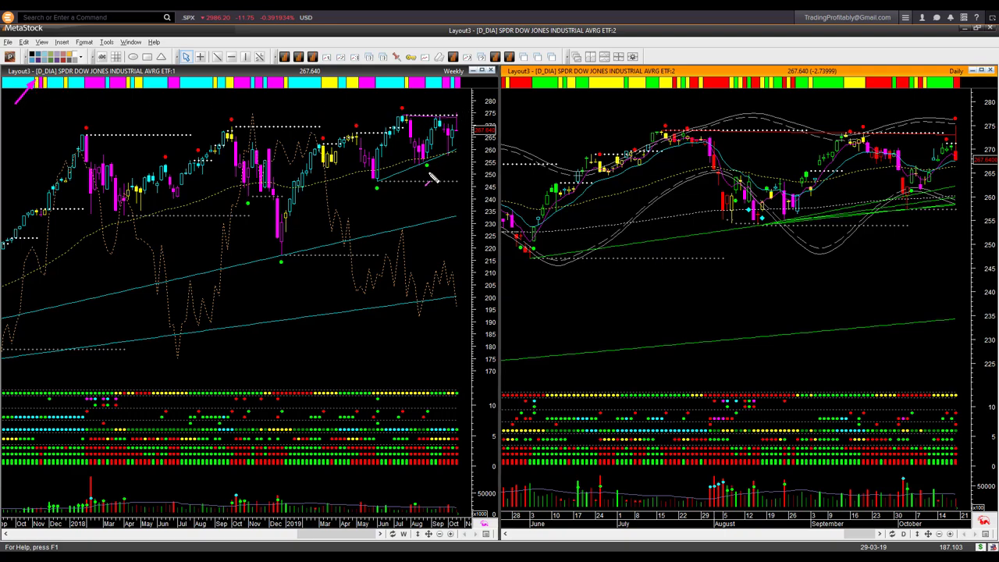
left_click_drag(402, 178, 445, 159)
left_click_drag(401, 108, 435, 112)
left_click_drag(774, 227, 863, 218)
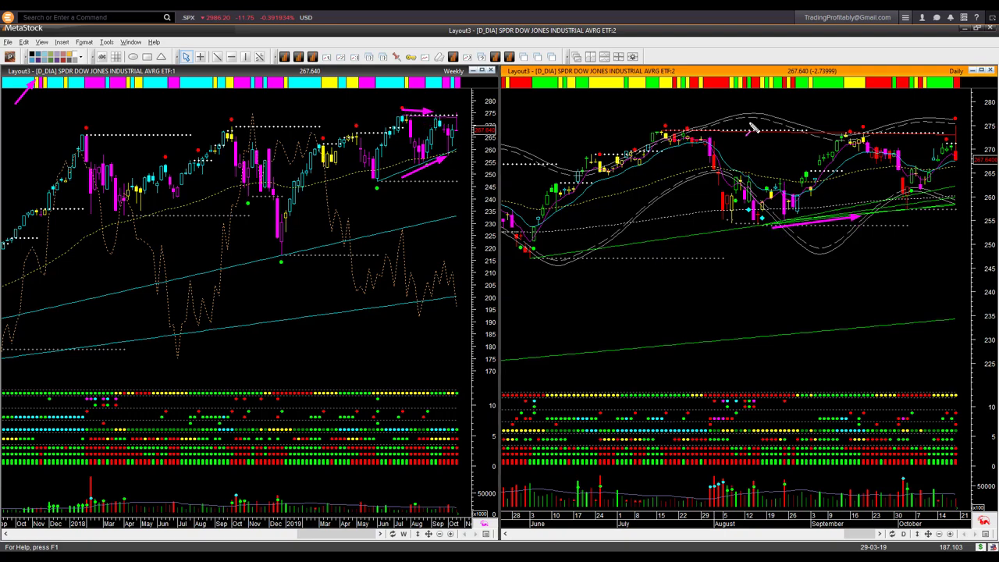
left_click_drag(739, 124, 862, 127)
Step: Add arrows at DIA's latest daily bar and signal dot and along the weekly resistance, and clear all the drawings
left_click_drag(988, 107, 961, 140)
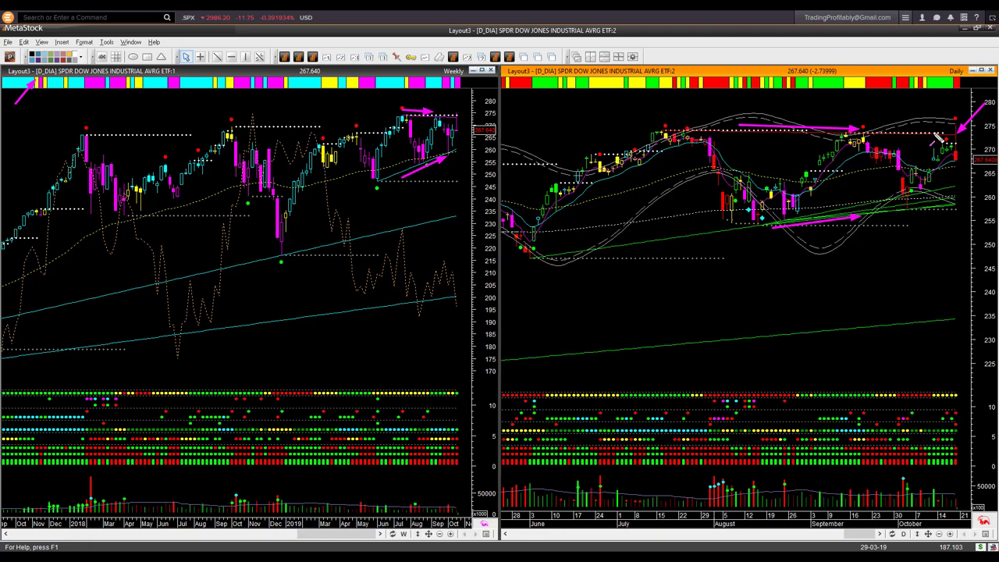
mouse_move(930, 147)
left_mouse_down()
mouse_move(937, 136)
mouse_move(959, 140)
mouse_move(954, 133)
left_mouse_up()
left_click_drag(442, 116, 459, 116)
left_click_drag(934, 127, 948, 114)
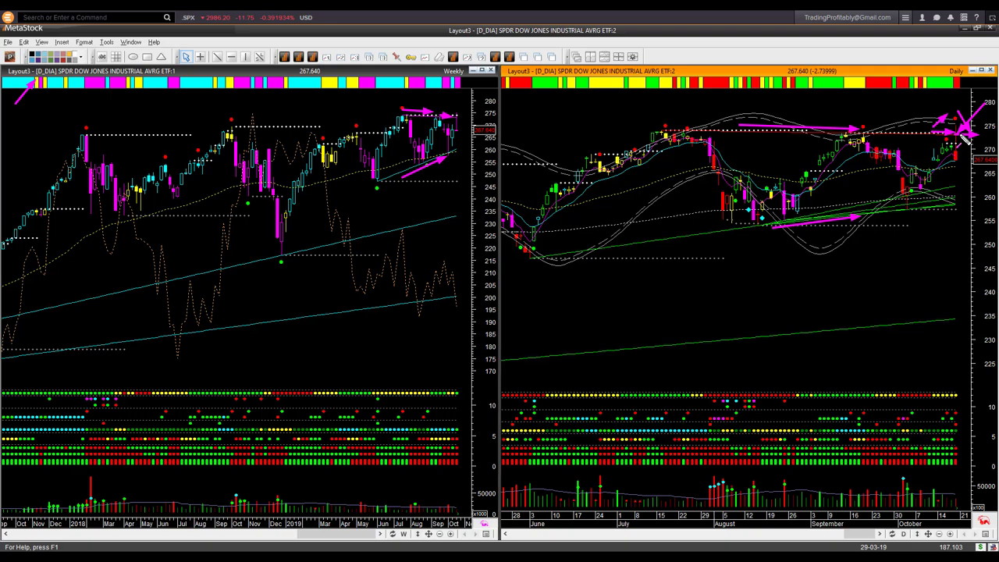
key("e")
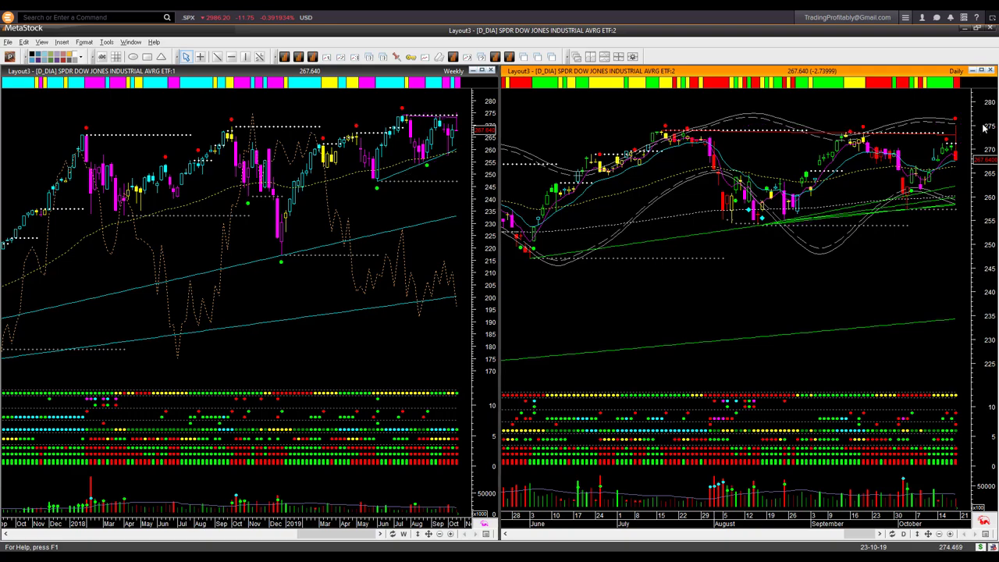
Step: Mark the high, resistance level and close of DIA's latest daily bar with lines and arrows, and clear them
left_click_drag(958, 136, 976, 134)
left_click_drag(958, 122, 980, 122)
mouse_move(966, 137)
left_mouse_down()
mouse_move(966, 161)
mouse_move(987, 160)
mouse_move(967, 121)
mouse_move(969, 139)
mouse_move(992, 130)
mouse_move(989, 121)
mouse_move(976, 134)
left_mouse_up()
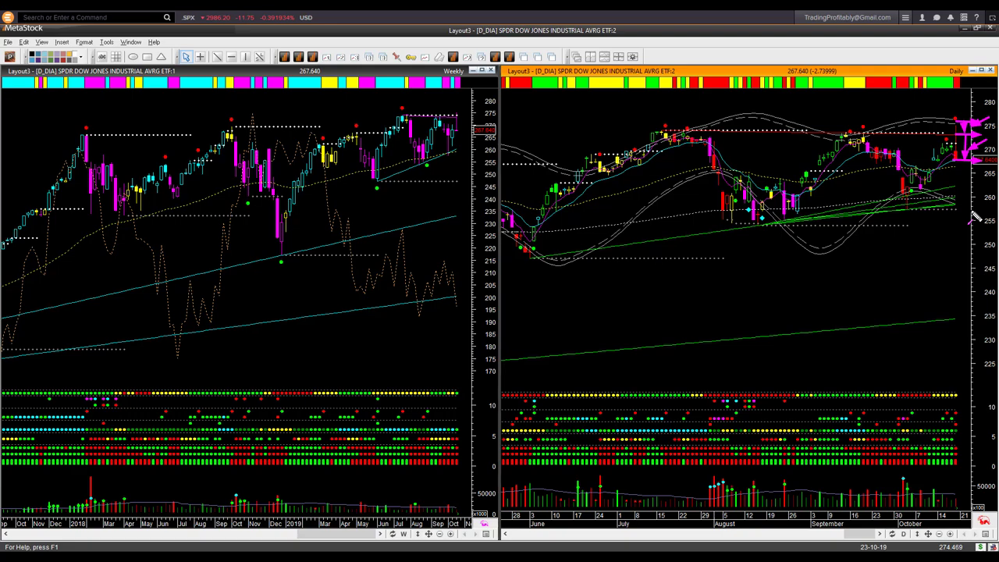
key("e")
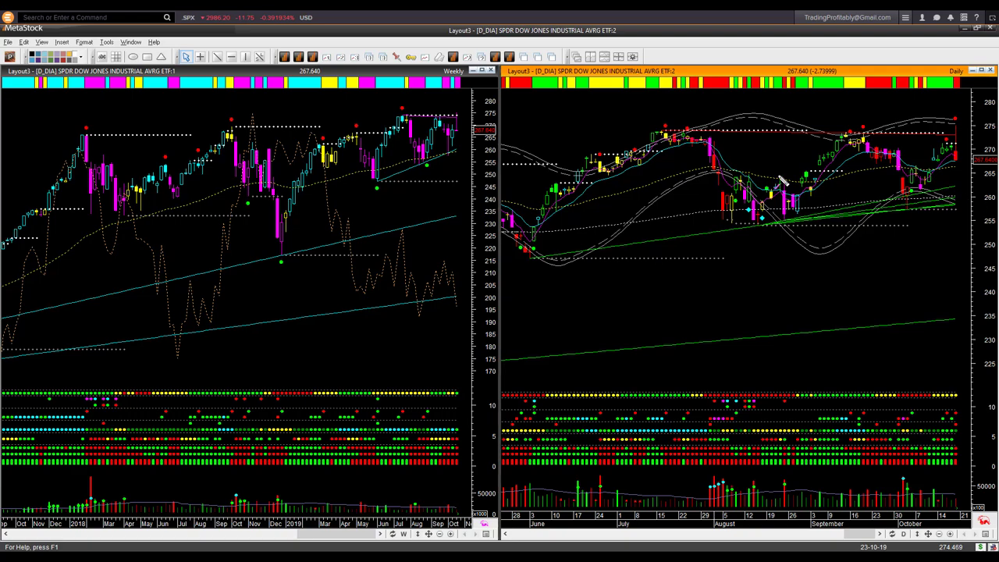
Step: Draw arrows at DIA's latest weekly and daily bars, the Weekly and Daily labels, and the drop below the daily bar
left_click_drag(491, 164, 462, 134)
left_click_drag(425, 55, 443, 69)
left_click_drag(930, 46, 946, 61)
left_click_drag(980, 128, 965, 149)
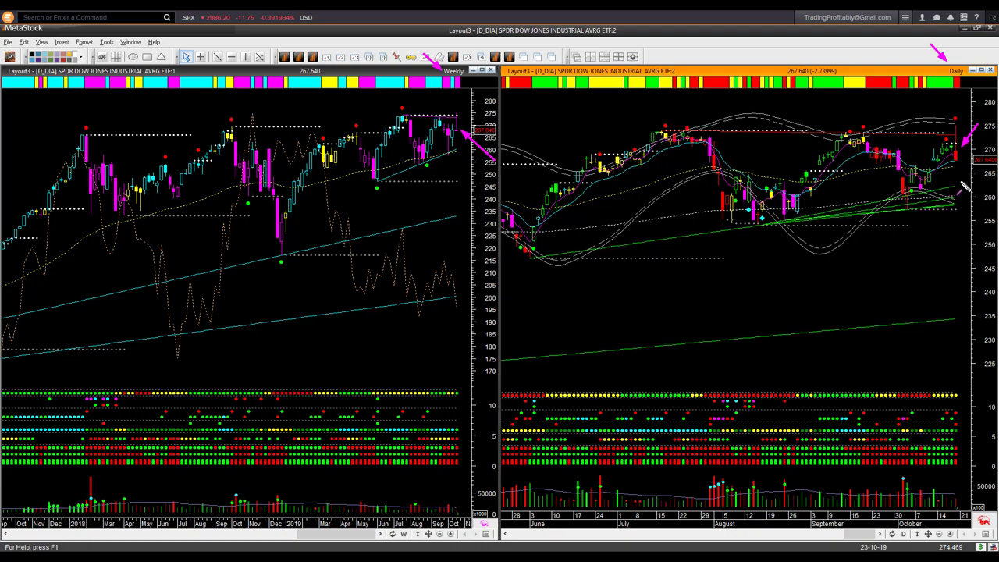
mouse_move(927, 195)
left_mouse_down()
mouse_move(975, 188)
mouse_move(964, 188)
left_mouse_up()
left_click_drag(959, 134, 965, 158)
mouse_move(936, 127)
left_mouse_down()
mouse_move(963, 127)
mouse_move(955, 168)
mouse_move(967, 191)
left_mouse_up()
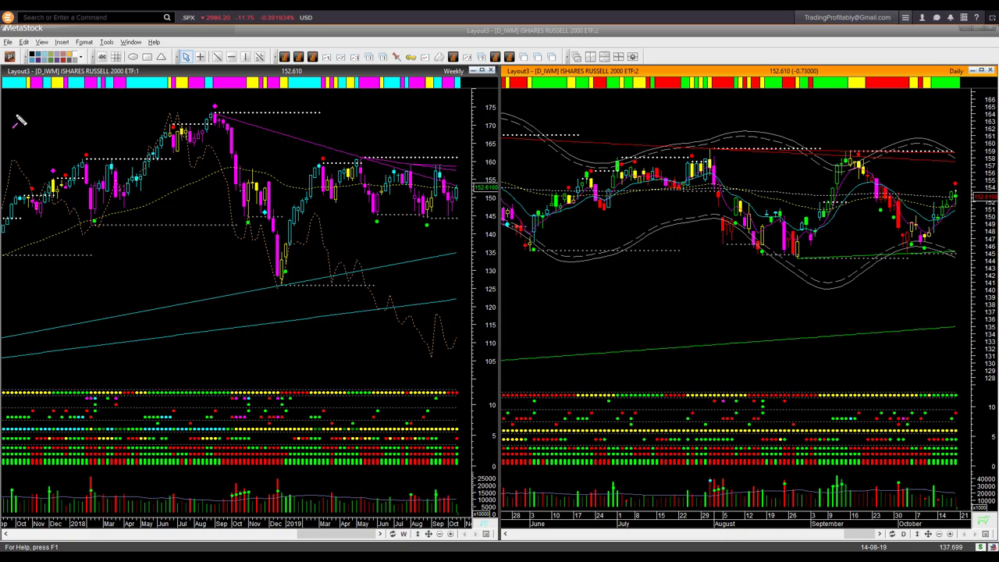
Step: On the weekly IWM chart, draw arrows at the colour ribbon, rising support, falling resistance and around the latest bar
left_click_drag(15, 116, 59, 82)
mouse_move(326, 286)
left_mouse_down()
mouse_move(379, 288)
mouse_move(437, 260)
left_mouse_up()
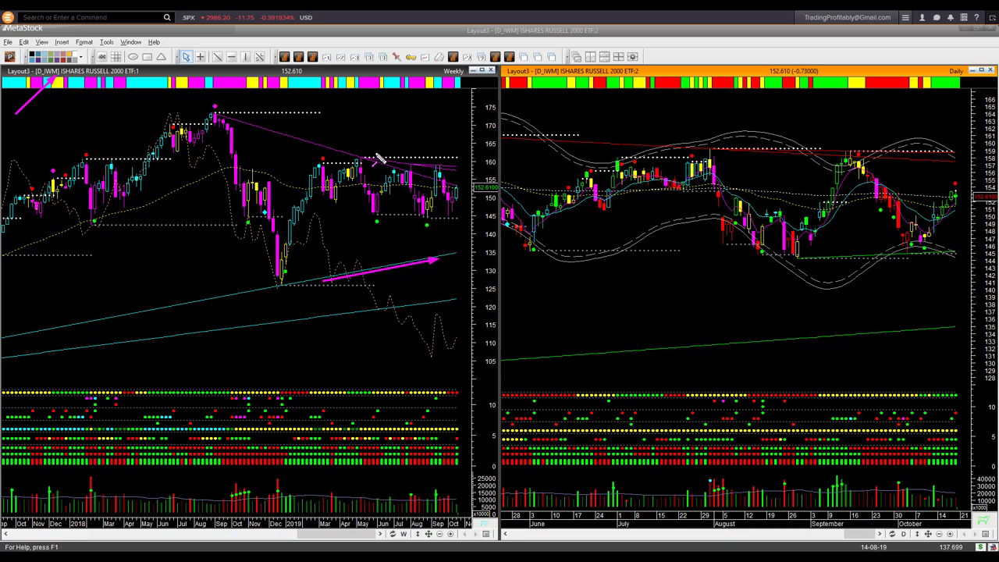
left_click_drag(376, 154, 431, 176)
left_click_drag(478, 148, 459, 184)
left_click_drag(459, 186, 476, 205)
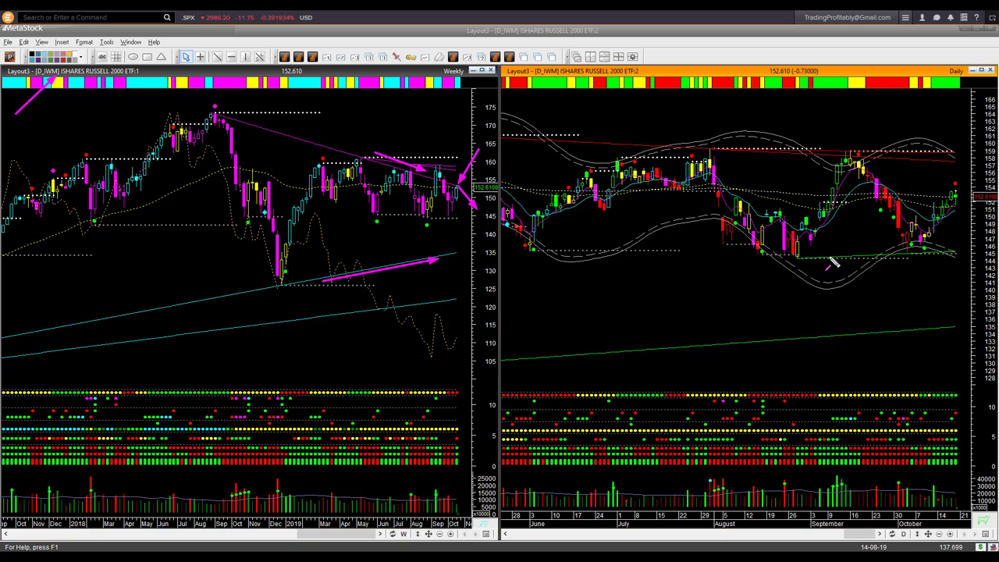
Step: On the daily IWM chart, draw arrows along the support and resistance, at the latest bar and downward from it
left_click_drag(812, 258, 931, 257)
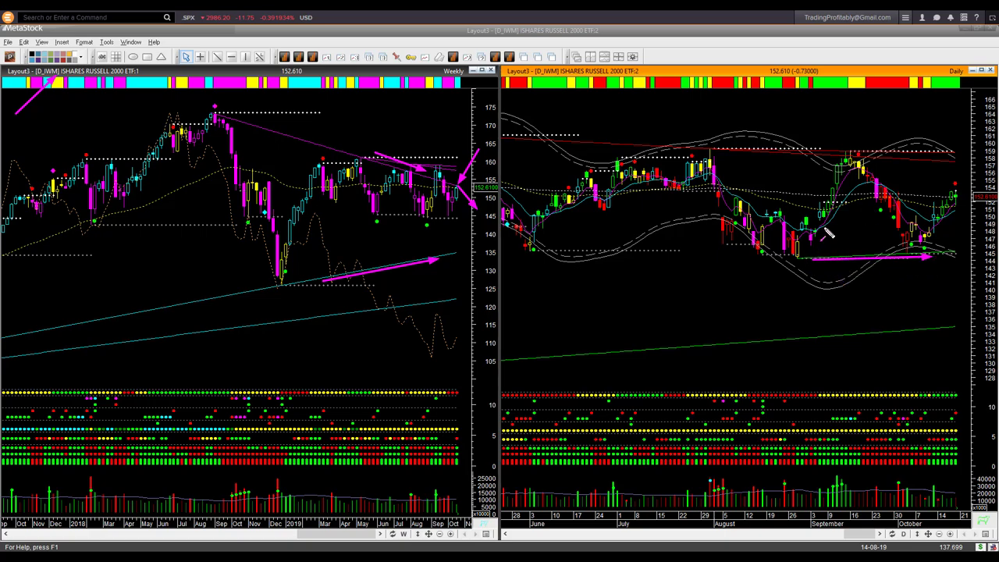
left_click_drag(782, 146, 931, 150)
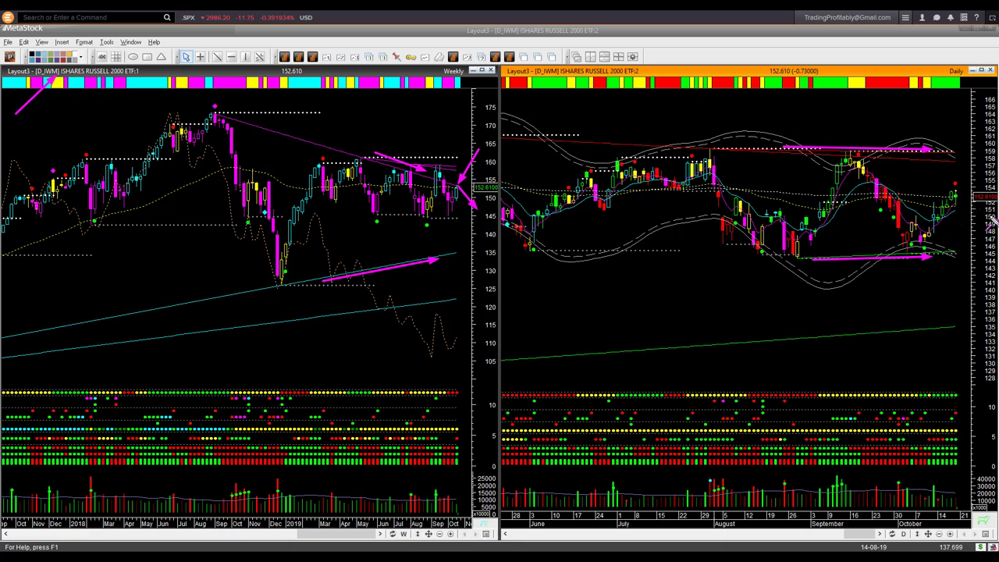
left_click_drag(994, 223, 965, 200)
left_click_drag(956, 197, 966, 225)
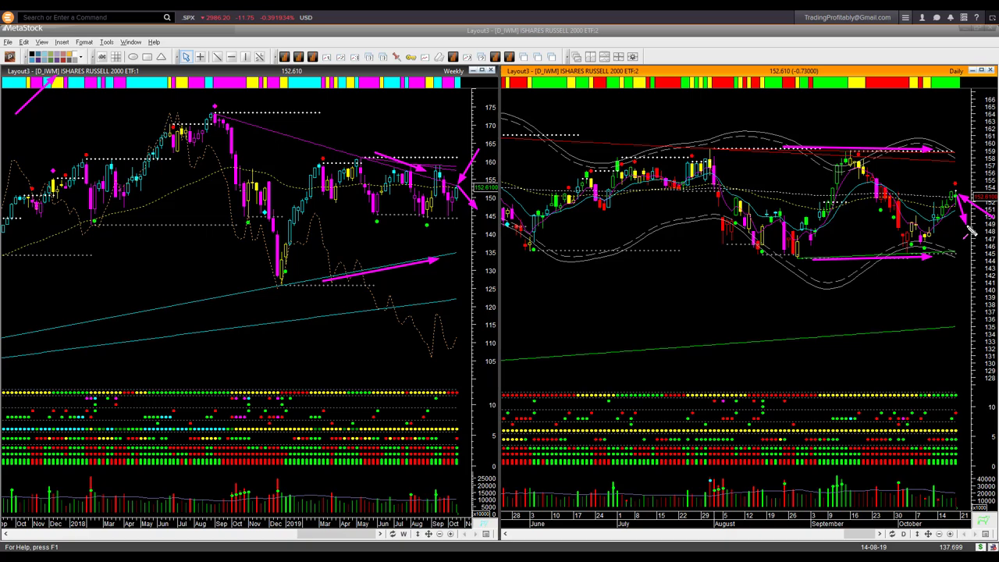
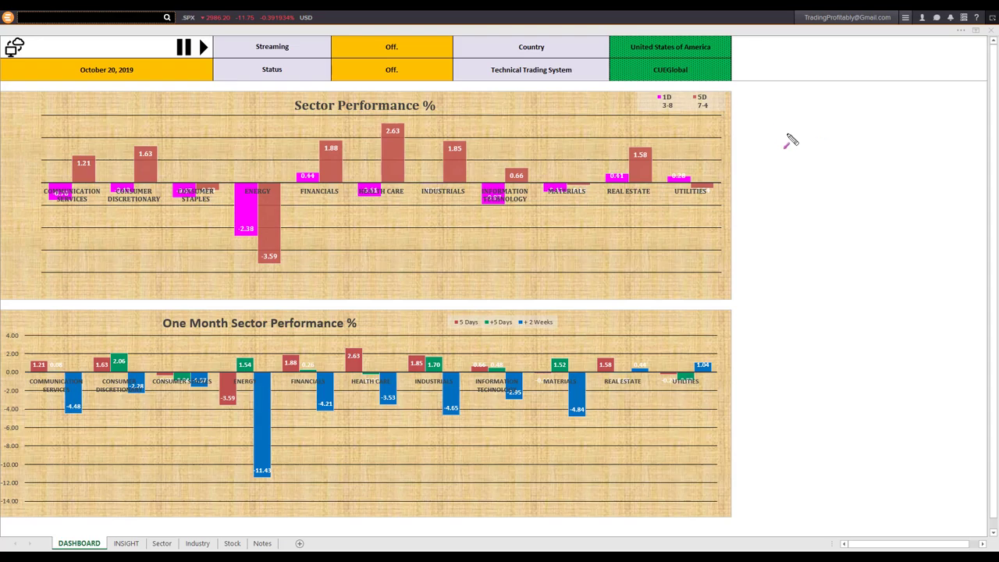
Step: Draw arrows at the 5D and 1D legend entries of the Sector Performance % chart
left_click_drag(788, 134, 716, 108)
left_click_drag(609, 107, 660, 108)
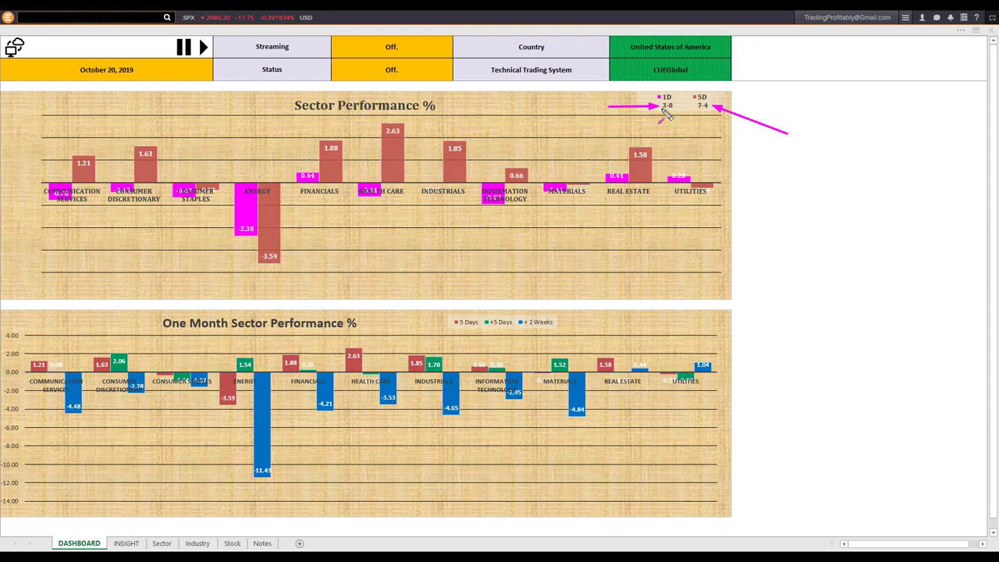
left_click_drag(679, 117, 673, 111)
Step: Draw arrows at the Communication Services, Consumer Discretionary, Consumer Staples and Energy bars of the Sector Performance % chart, and clear all arrows
mouse_move(25, 227)
left_mouse_down()
mouse_move(47, 210)
mouse_move(111, 210)
left_mouse_up()
left_click_drag(176, 223, 188, 210)
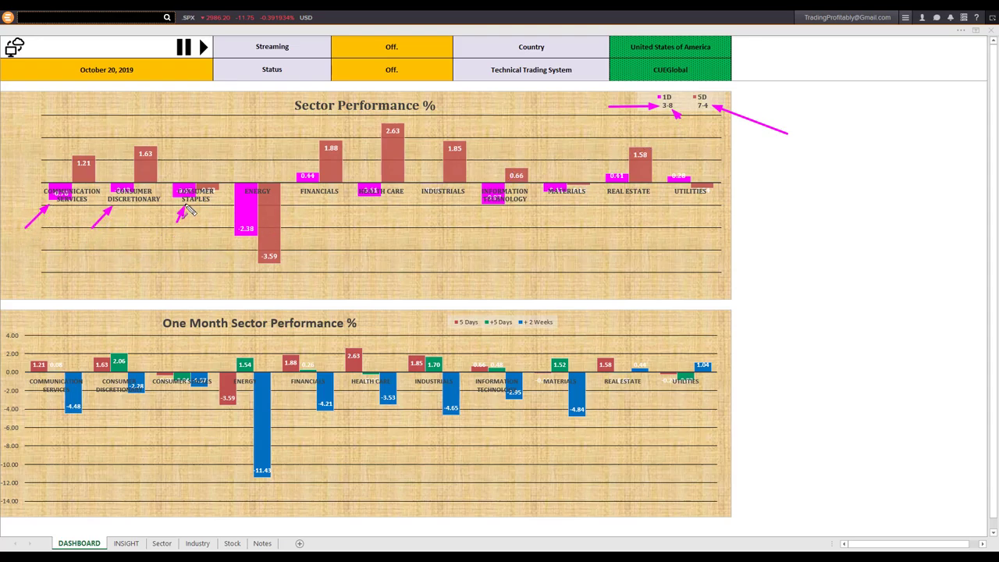
mouse_move(226, 252)
left_mouse_down()
mouse_move(239, 240)
mouse_move(238, 264)
mouse_move(249, 244)
left_mouse_up()
mouse_move(285, 265)
left_mouse_down()
mouse_move(279, 236)
mouse_move(284, 247)
left_mouse_up()
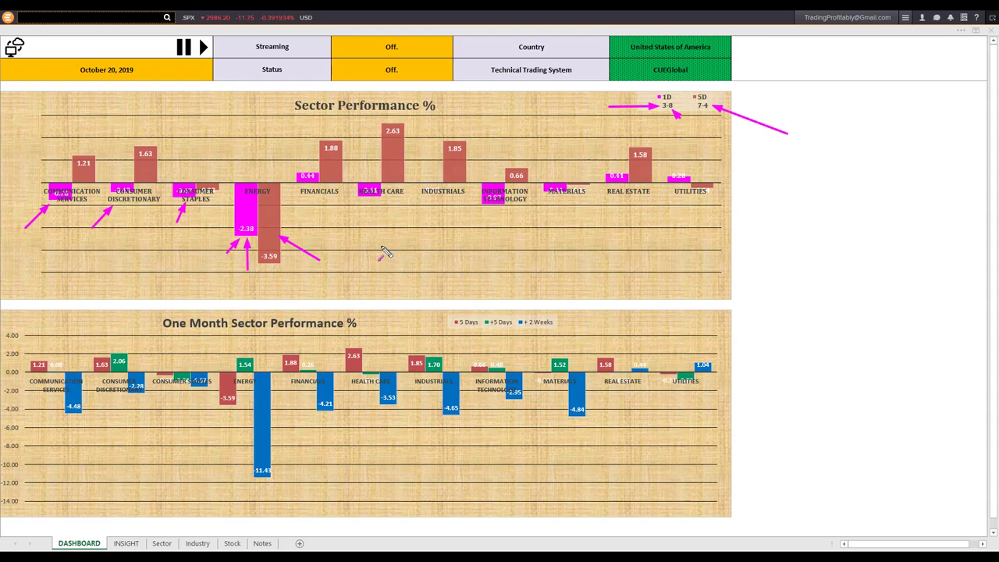
key("Escape")
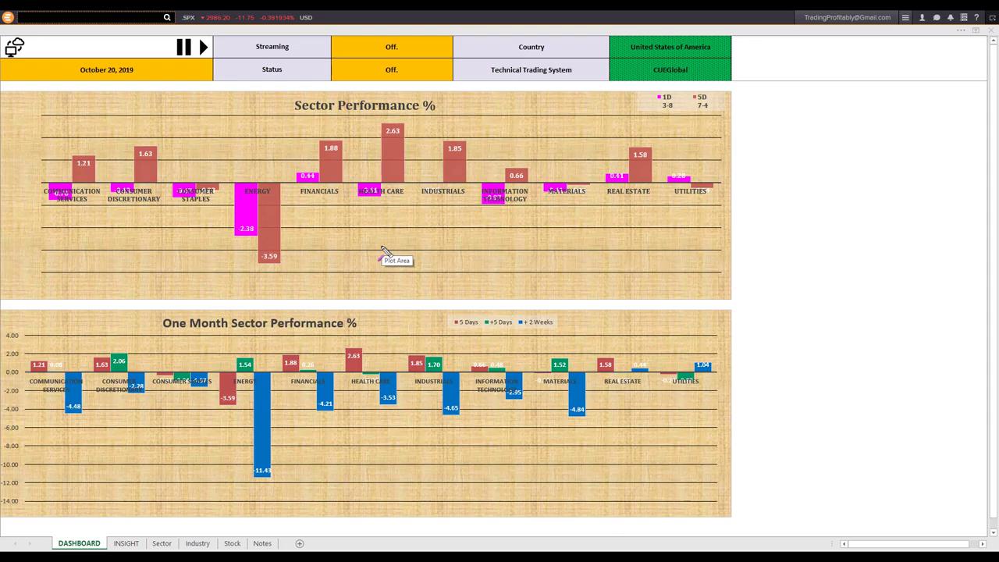
Step: Draw arrows at the one-day bars of Energy, Communication Services, Consumer Discretionary, Information Technology and Materials
left_click_drag(224, 265, 240, 241)
mouse_move(42, 231)
left_mouse_down()
mouse_move(54, 208)
mouse_move(115, 205)
left_mouse_up()
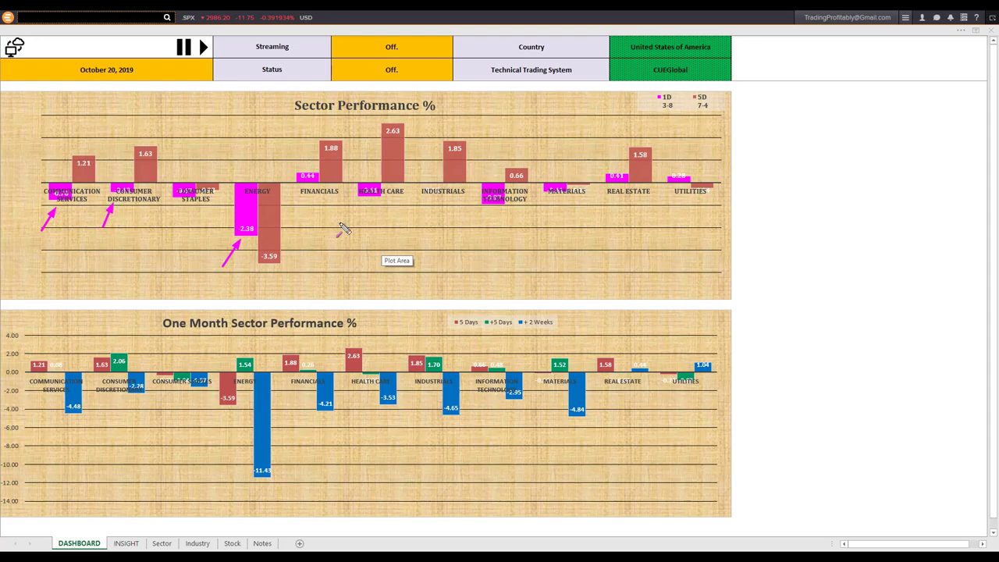
mouse_move(469, 228)
left_mouse_down()
mouse_move(483, 206)
mouse_move(552, 202)
left_mouse_up()
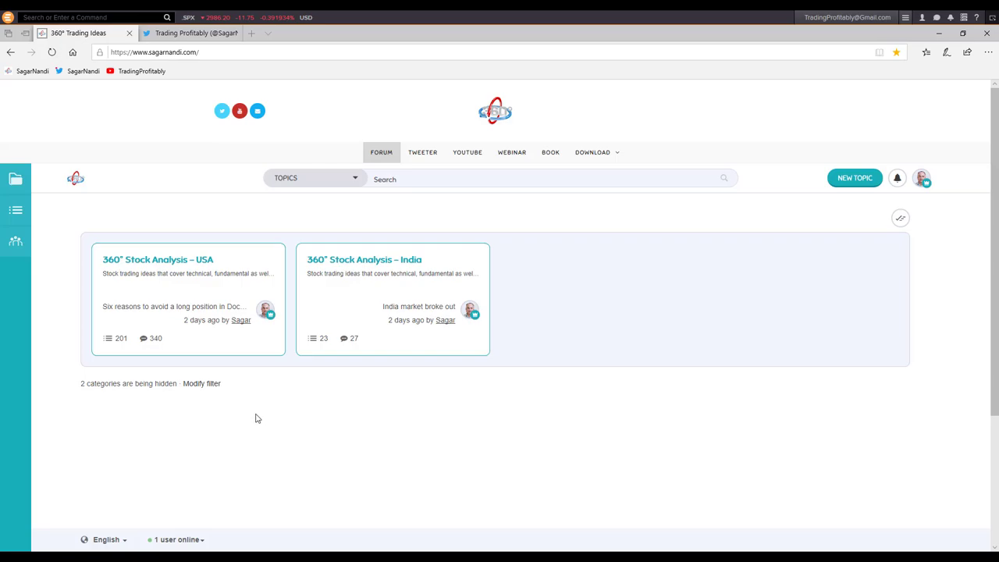
Step: Open the DocuSign short-trade topic in the 360° Stock Analysis – USA forum and review its six reasons, data tables and daily chart
left_click(156, 266)
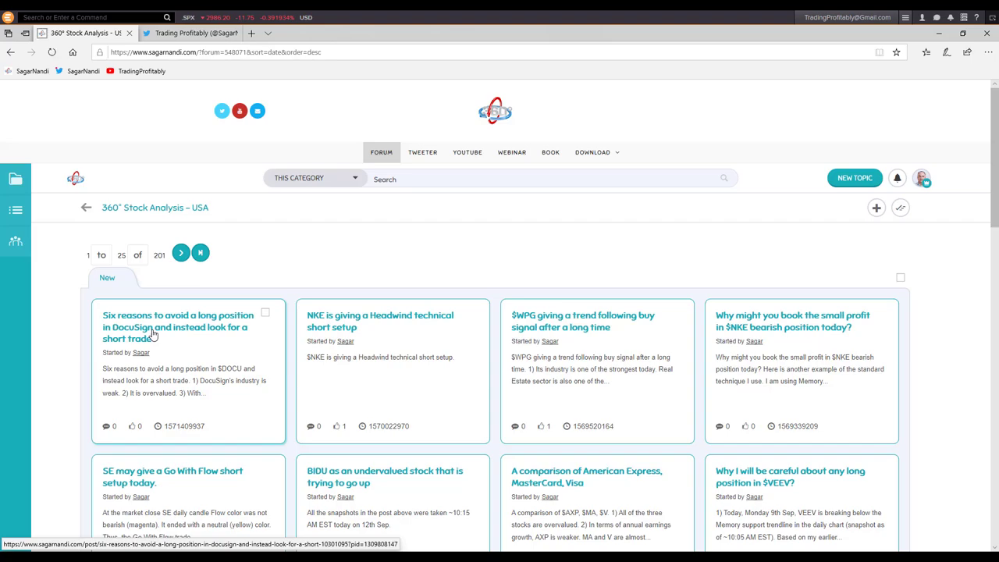
left_click(154, 334)
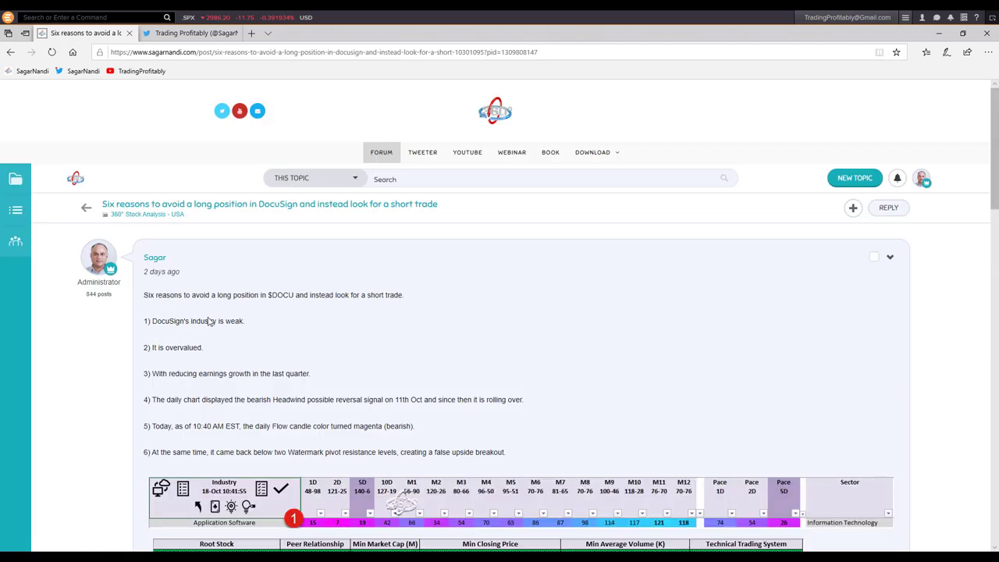
scroll(208, 312, "down", 1)
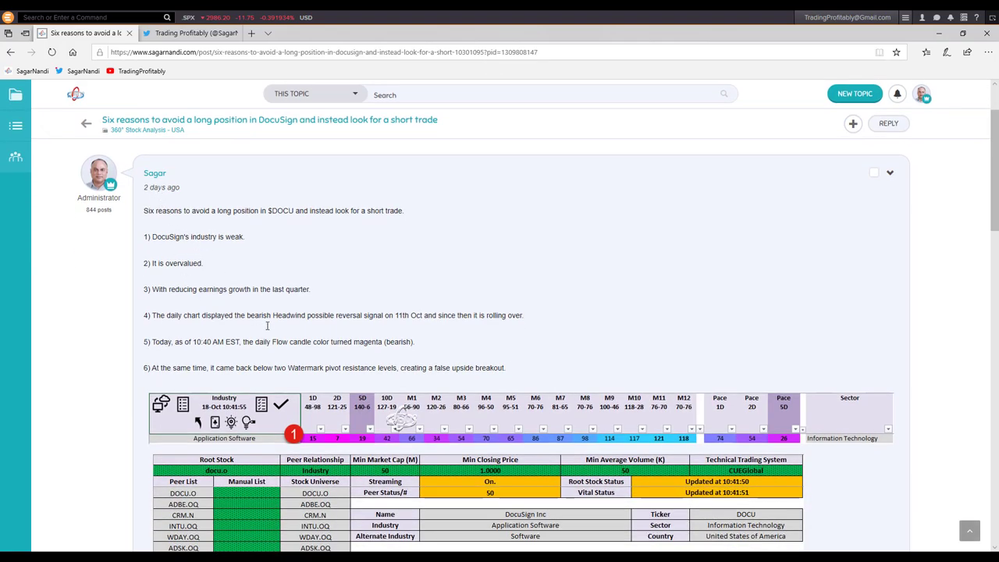
scroll(310, 355, "down", 2)
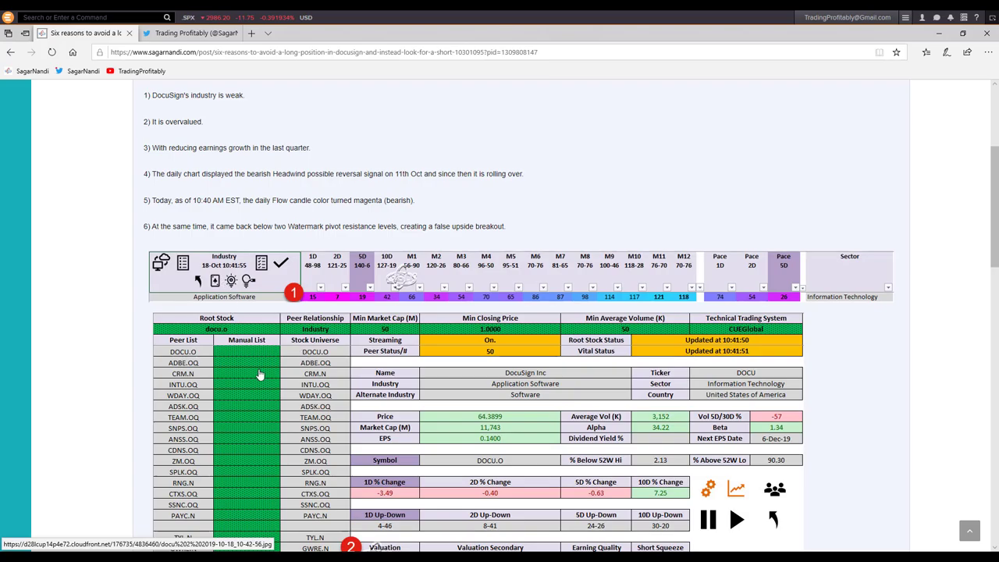
scroll(260, 379, "down", 6)
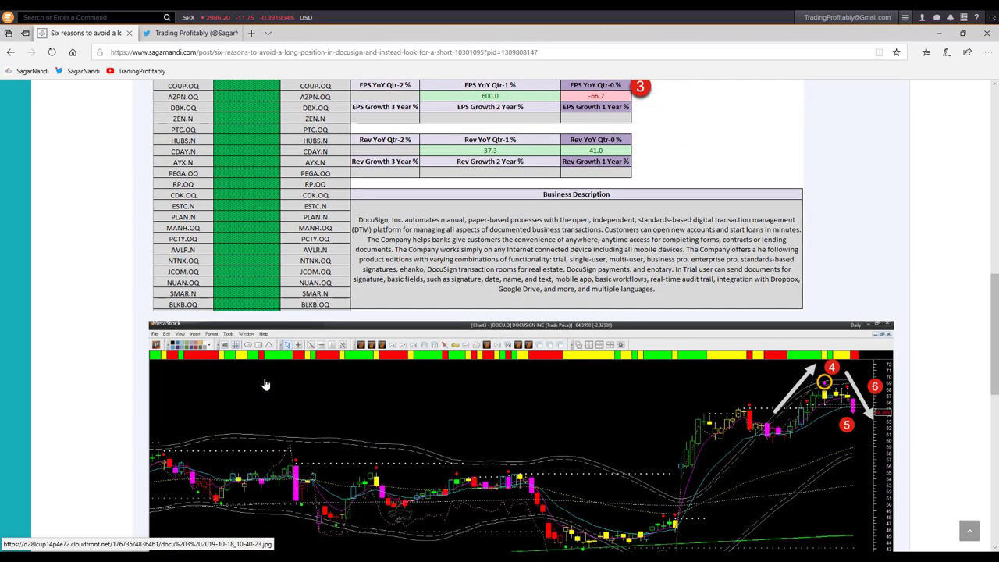
scroll(266, 384, "up", 5)
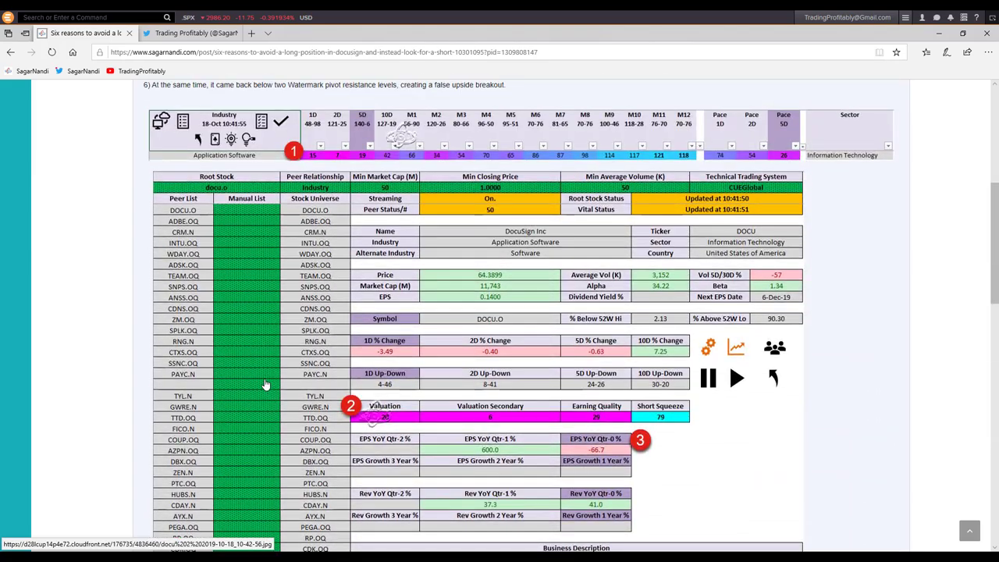
Step: Switch from the forum topic to the Sector ranking sheet and expand its hidden 1D, 2D and Pace columns
scroll(265, 384, "up", 4)
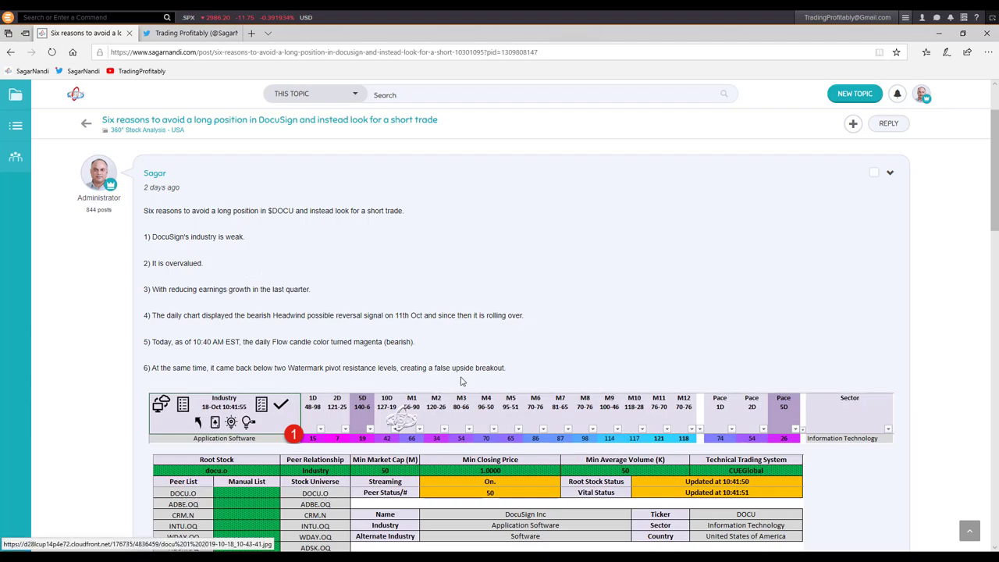
key("alt+Tab")
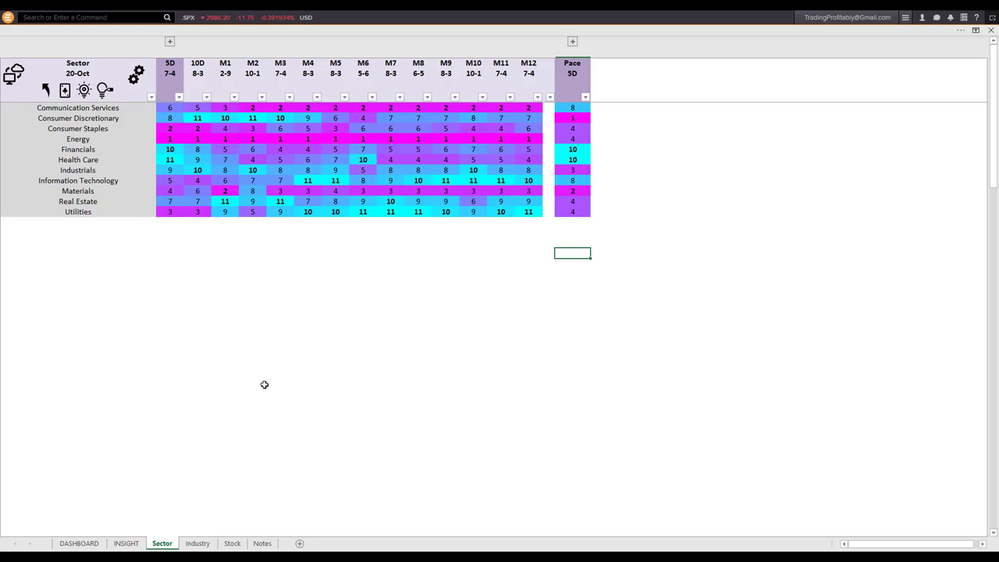
left_click(169, 41)
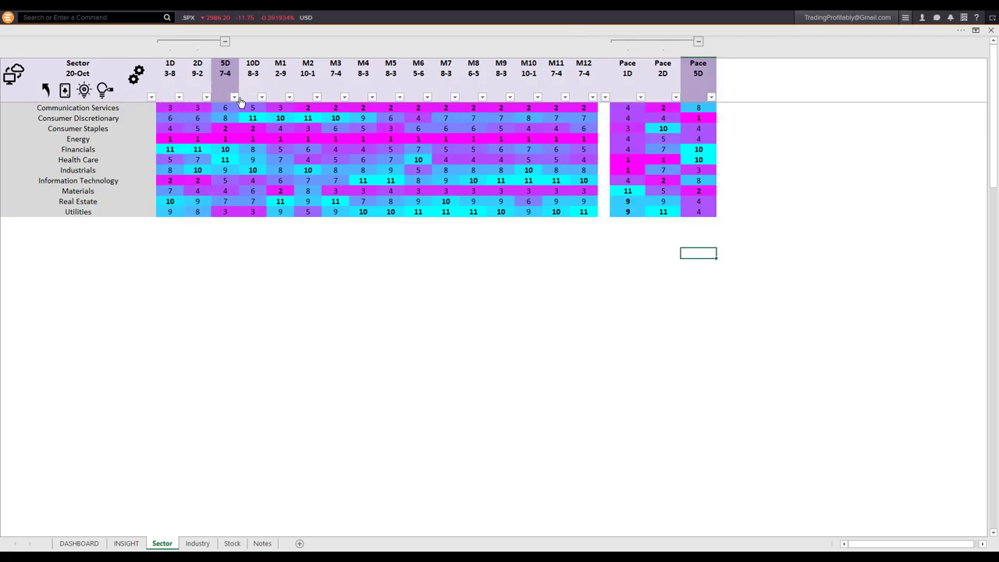
Step: Highlight the M1 to M12 period headers and the 1D to 10D headers of the sector table
left_click(286, 82)
left_click_drag(286, 81, 606, 96)
left_click_drag(254, 85, 178, 83)
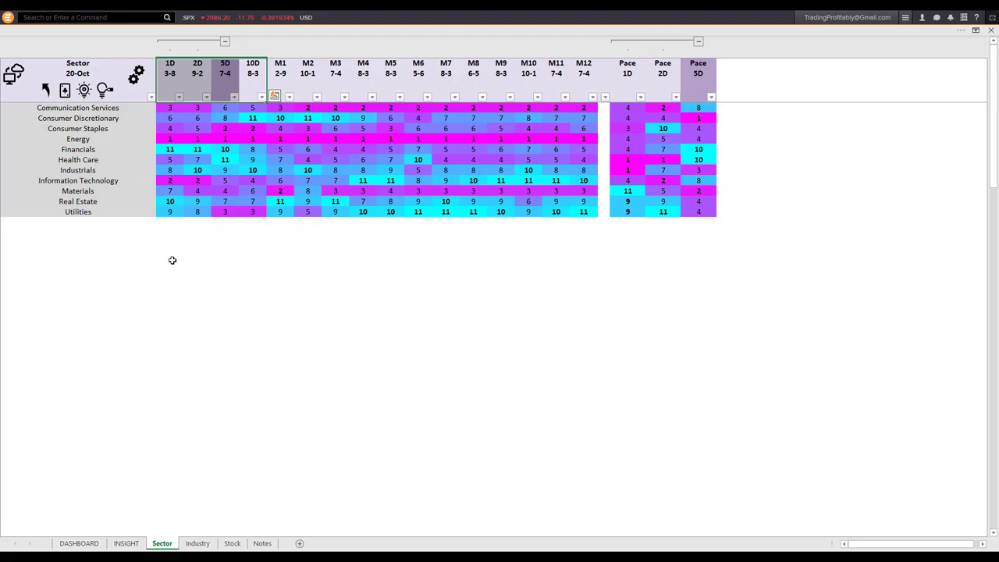
Step: Sort the sectors by 1D rank and highlight the Energy and Information Technology rows
left_click(166, 82)
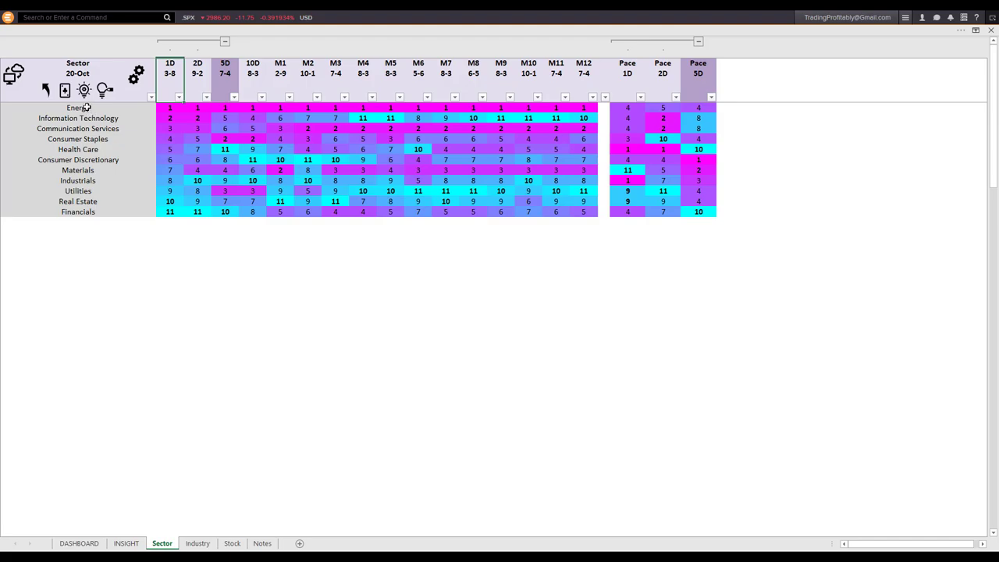
left_click_drag(92, 112, 91, 119)
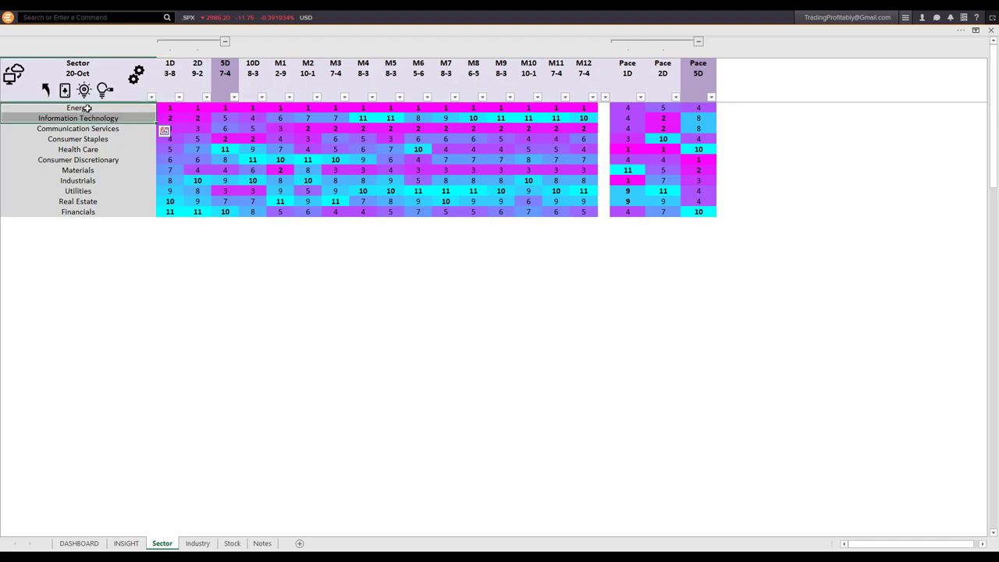
key("shift+space")
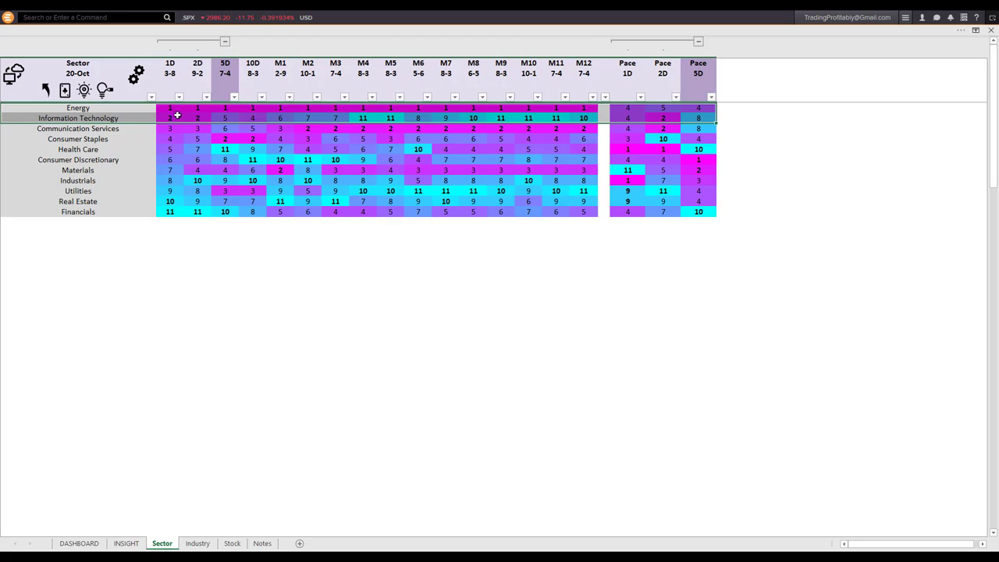
left_click(89, 108)
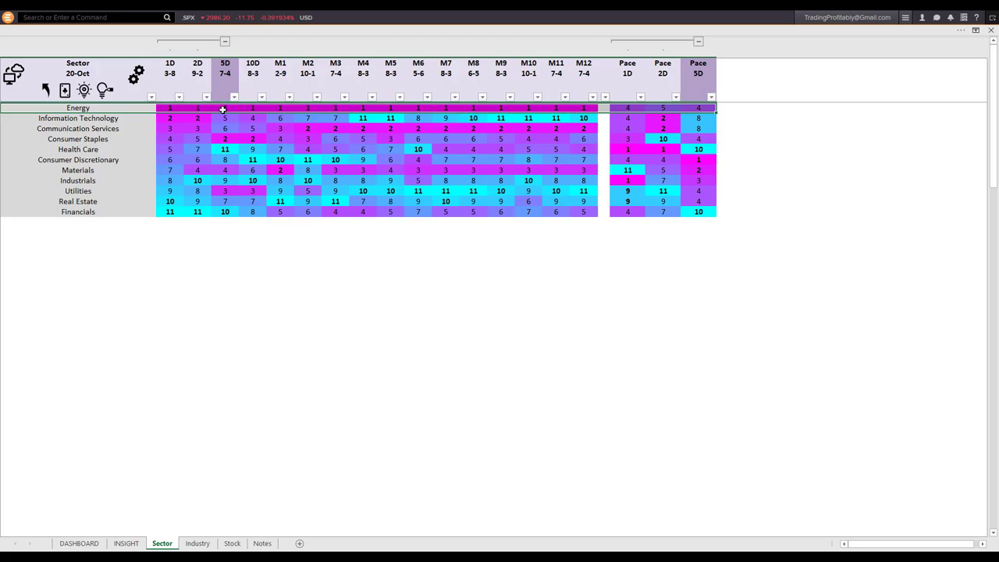
Step: Open the industry rankings filtered to the Information Technology sector and sort them by 1D rank
left_click(123, 119)
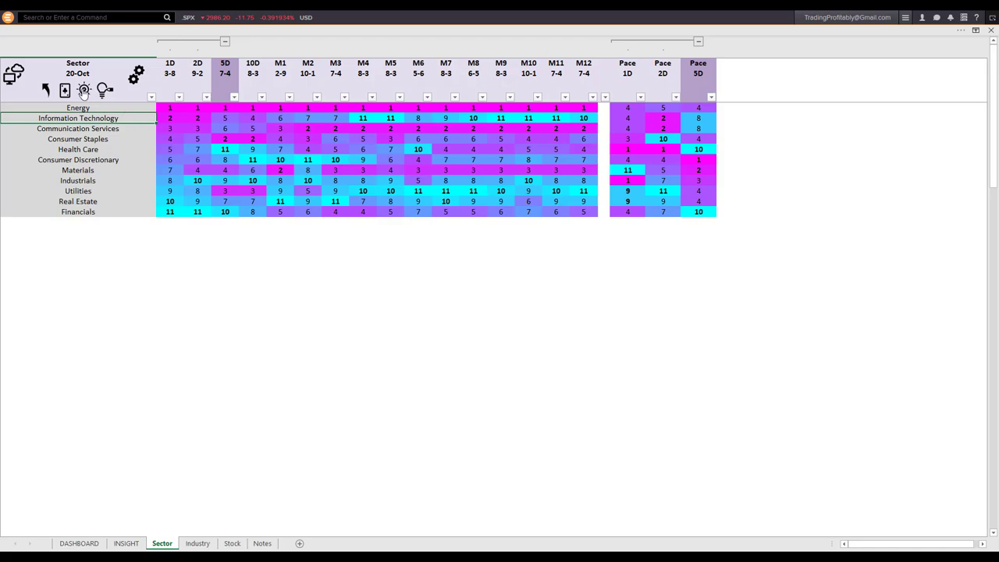
key("shift+space")
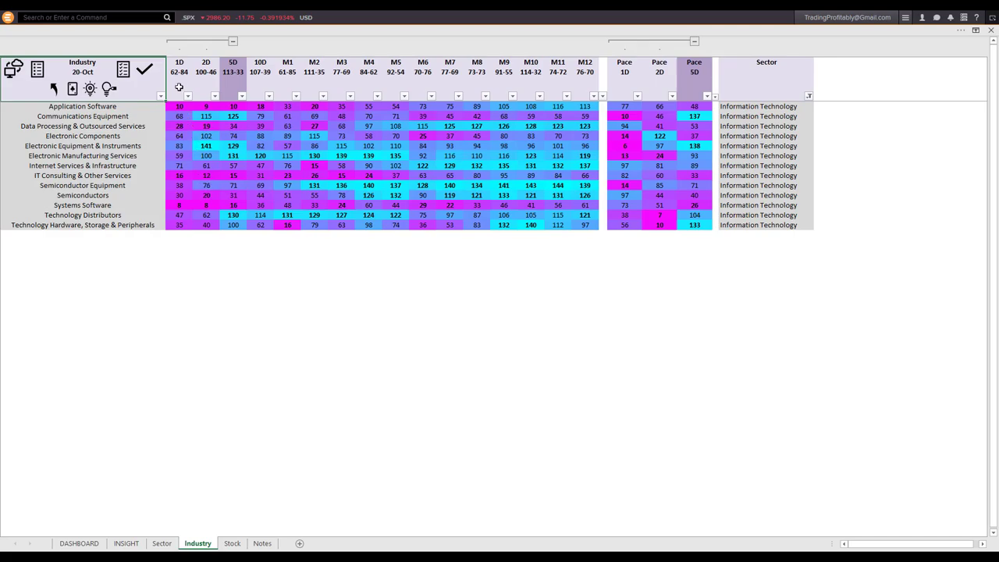
left_click(179, 78)
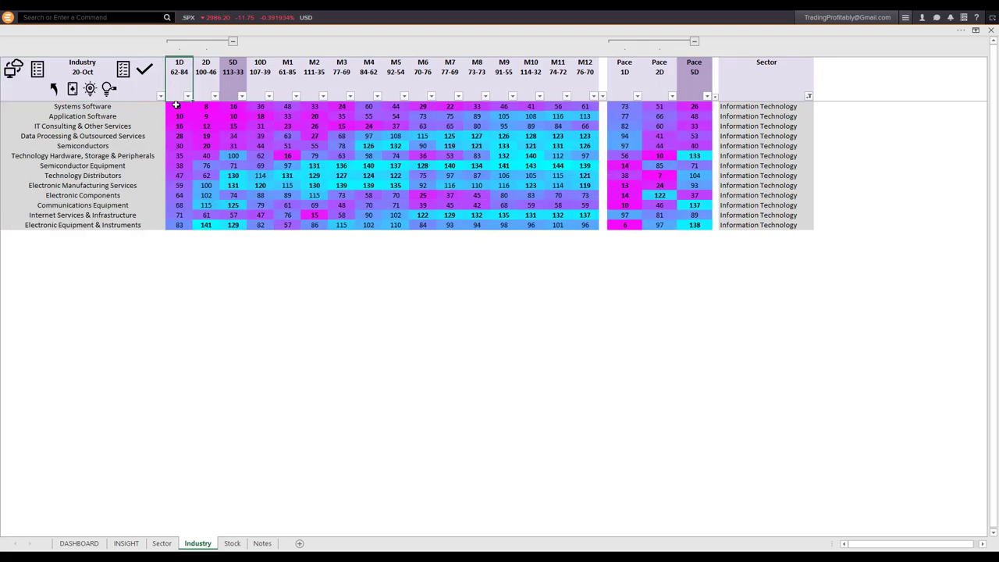
Step: Highlight the three lowest 1D ranks, the Sector column, and the Systems Software and Application Software rows
left_click_drag(178, 108, 177, 126)
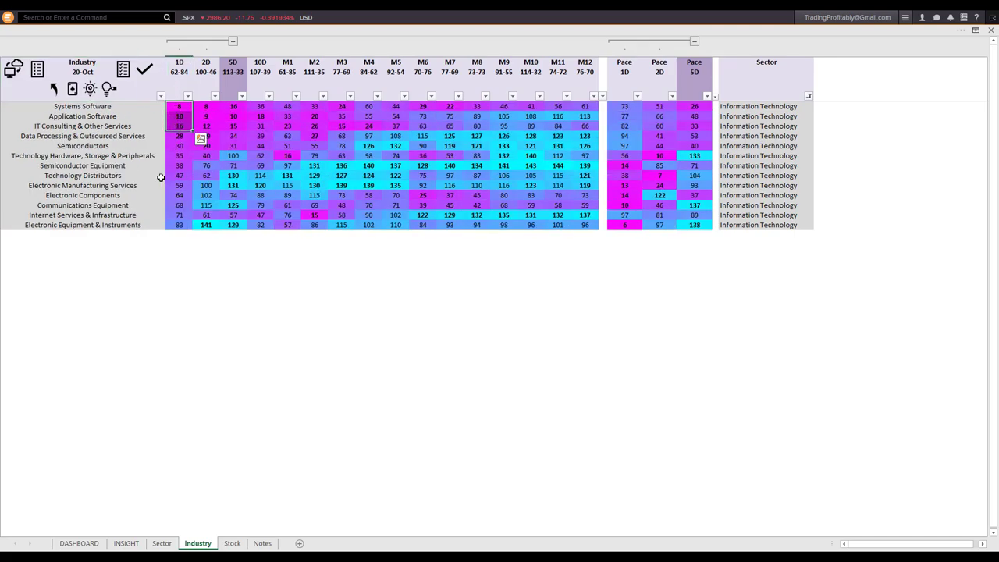
left_click_drag(747, 107, 743, 225)
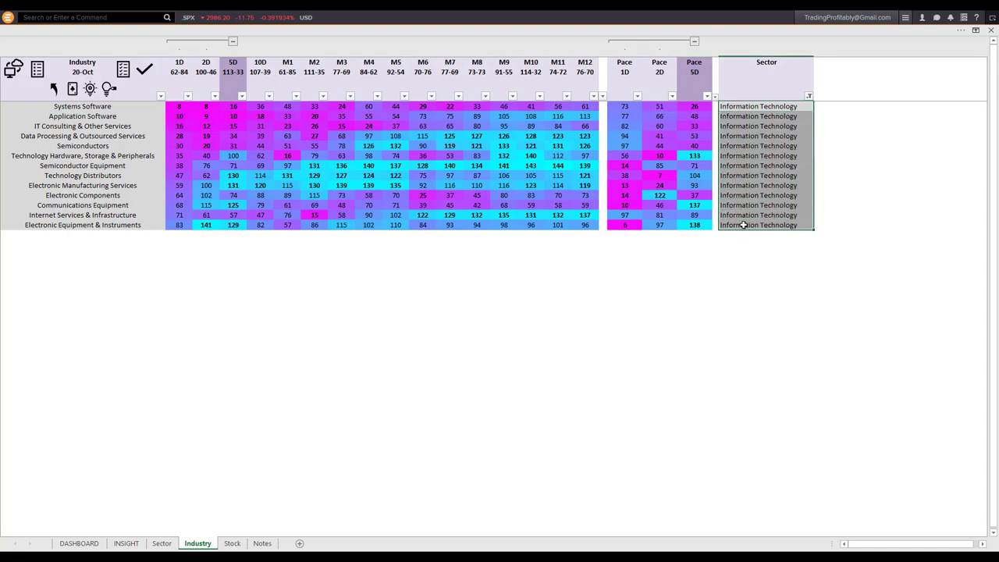
left_click(179, 106)
key("shift+space")
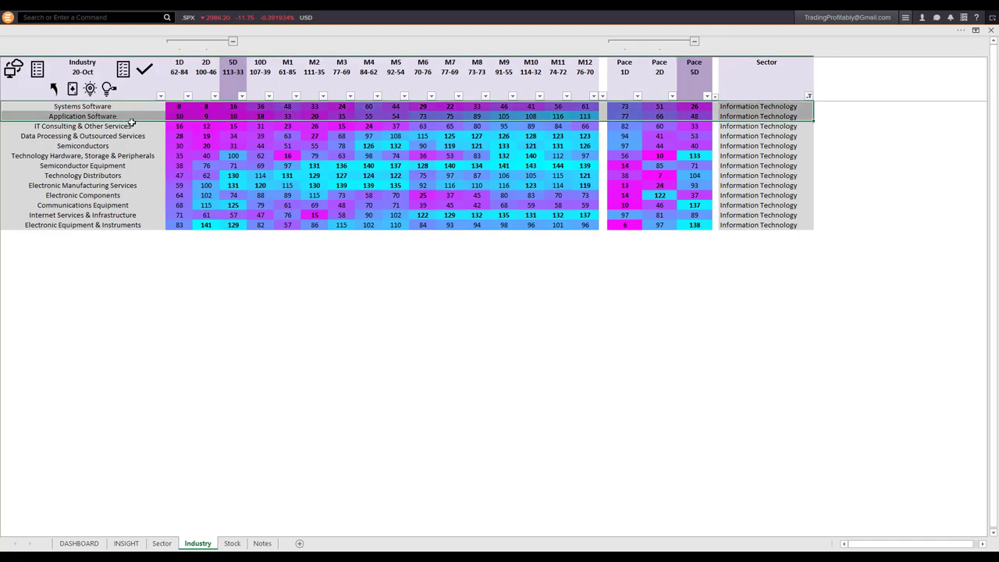
Step: Highlight only the Application Software row in the industry table
left_click(251, 367)
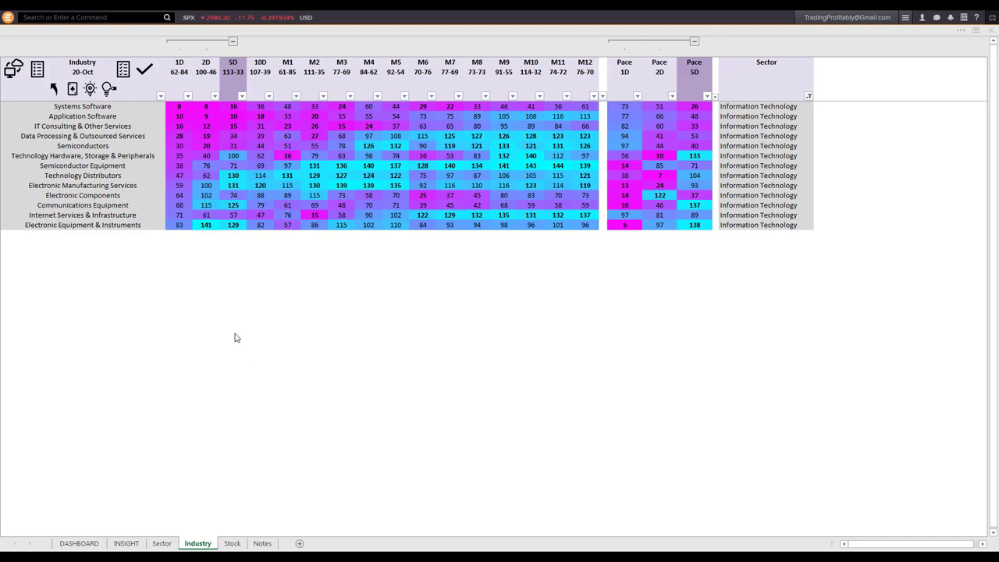
left_click(83, 117)
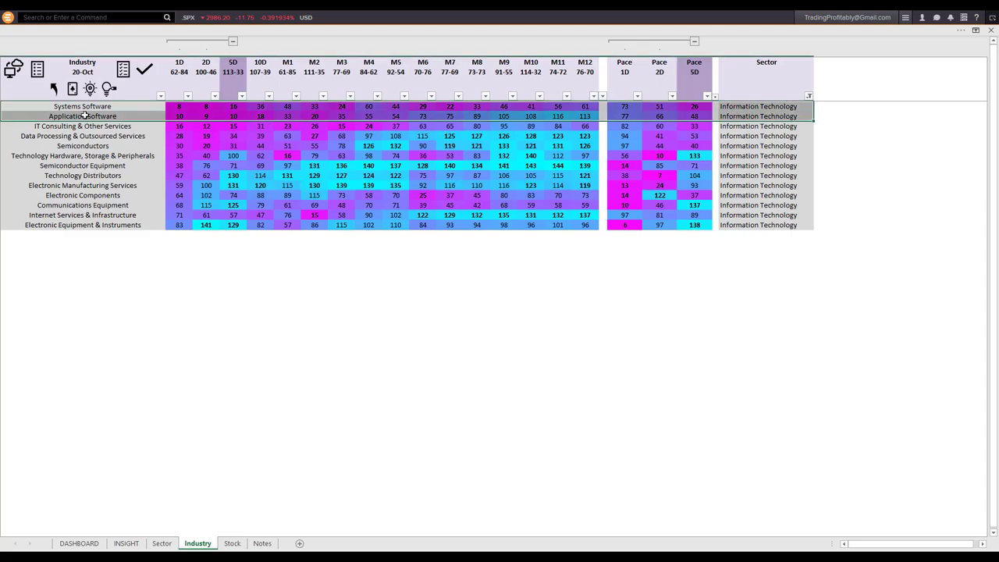
left_click(131, 116)
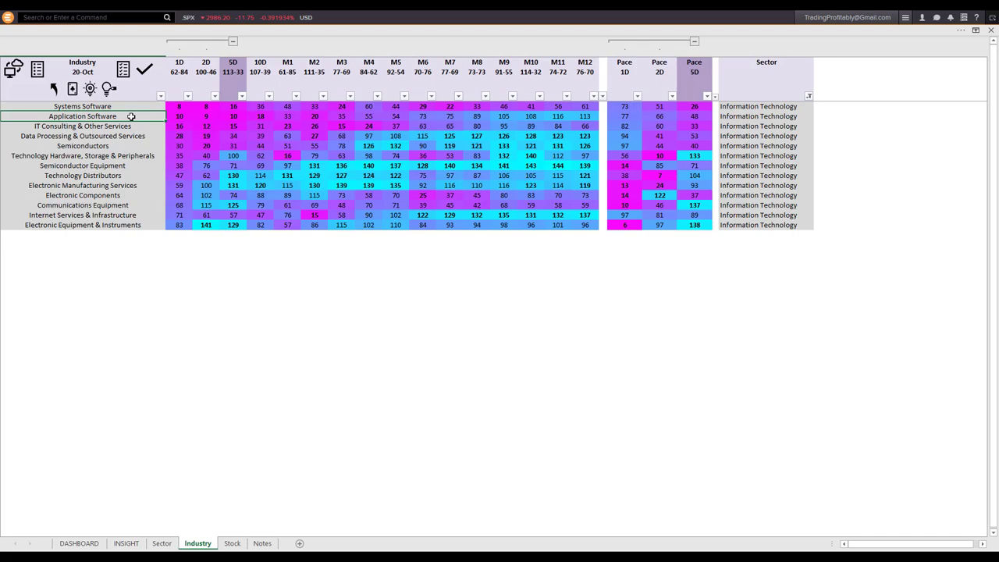
left_click(90, 89)
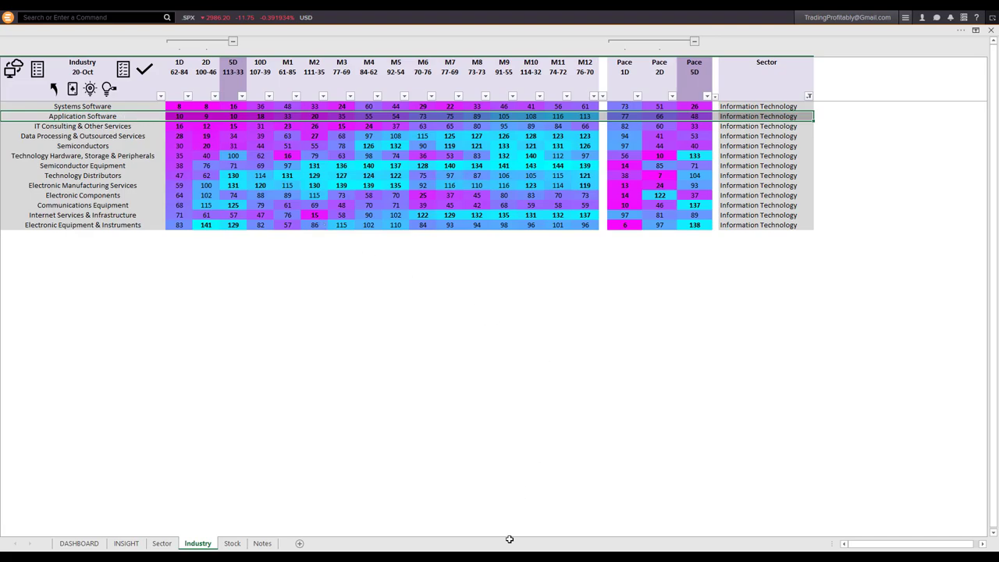
Step: Switch to the empty stock dashboard and set its Root Stock to docu.o
left_click(79, 543)
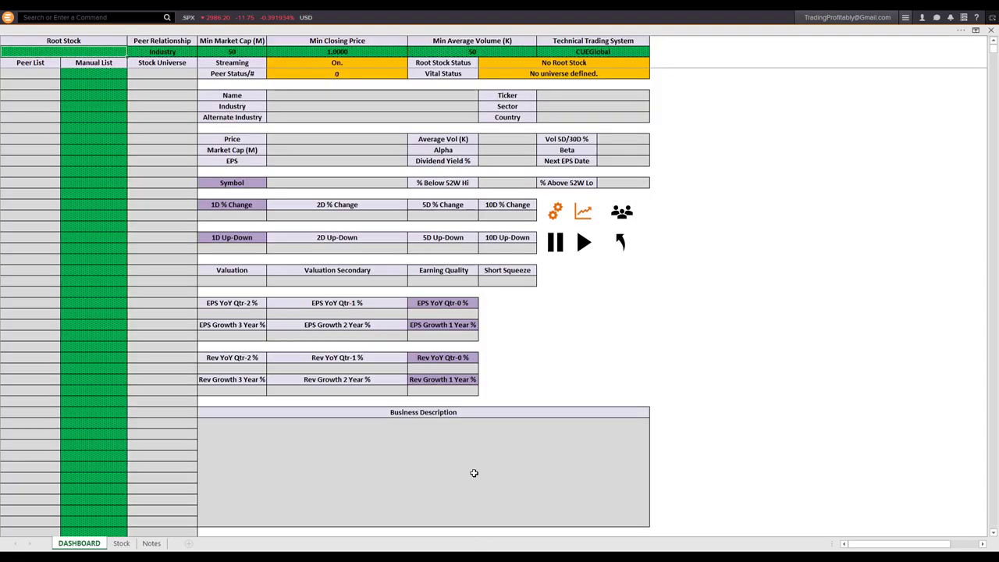
left_click(81, 51)
type("docu.")
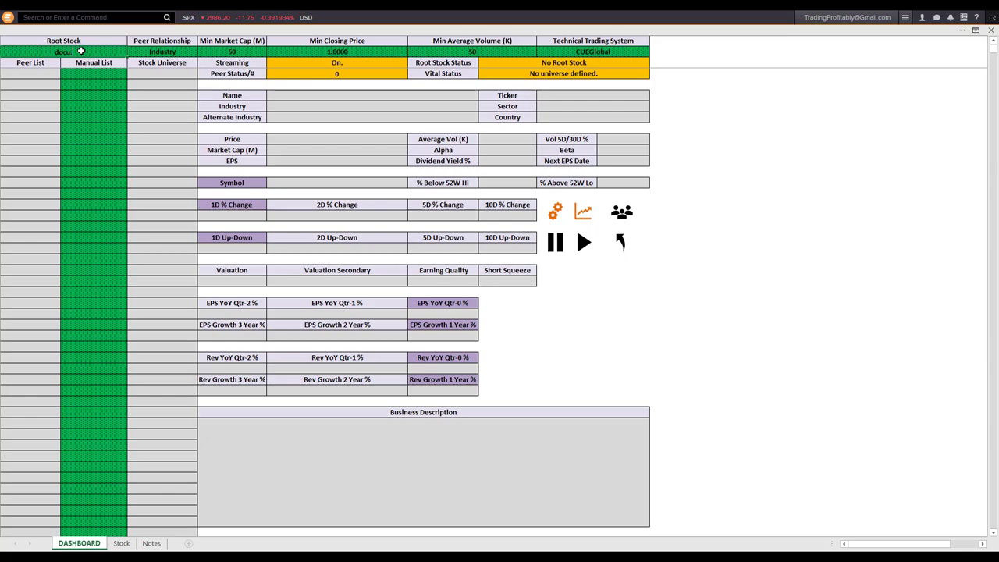
type("o")
key("Return")
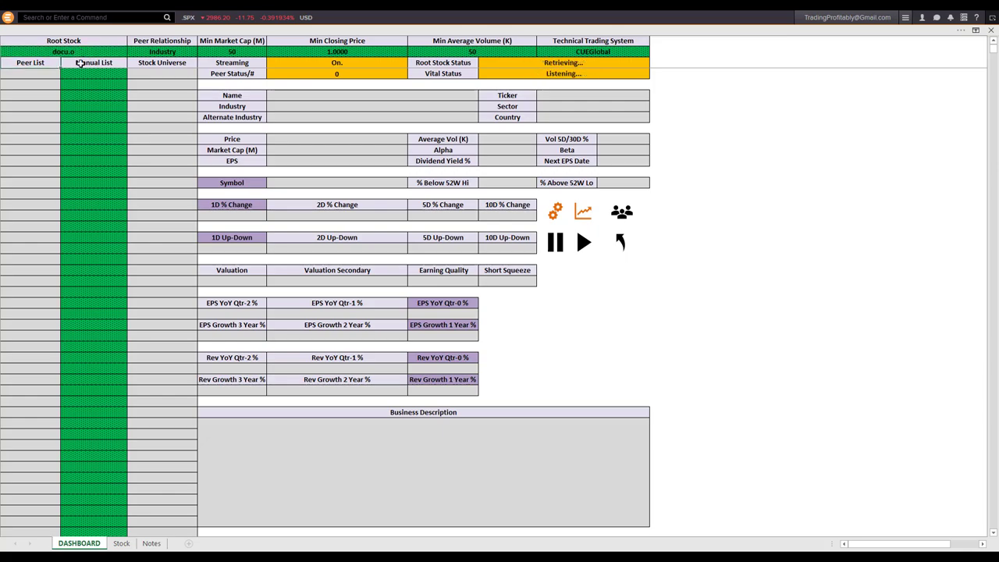
Step: Point out the Root Stock, Peer Relationship and Root Stock Status cells on the dashboard
left_click(79, 51)
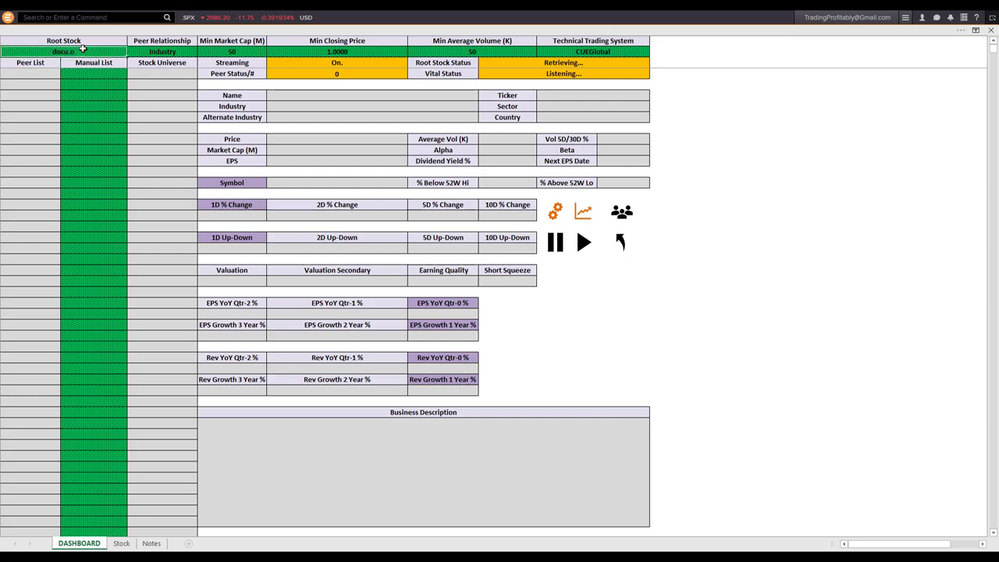
left_click(167, 53)
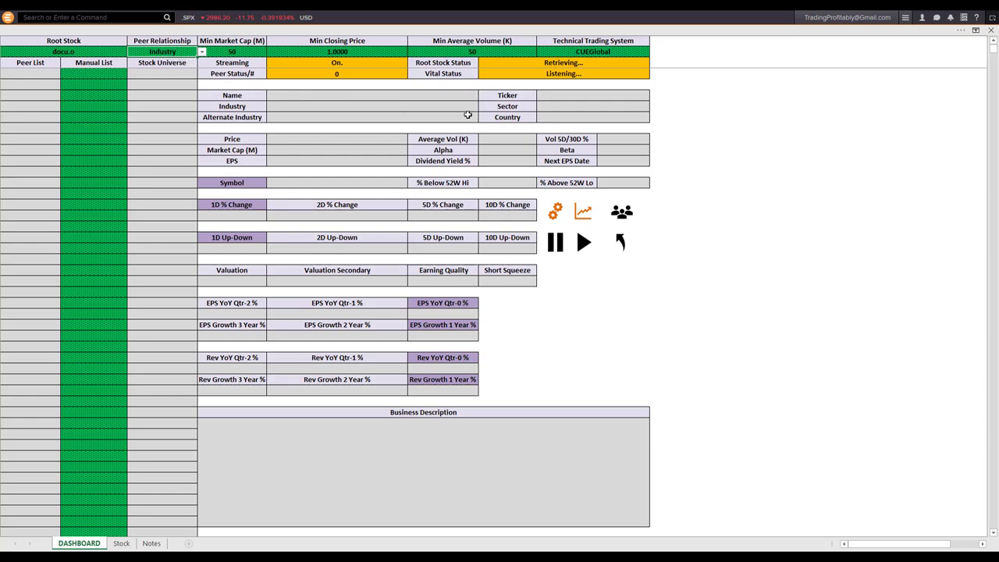
left_click(532, 64)
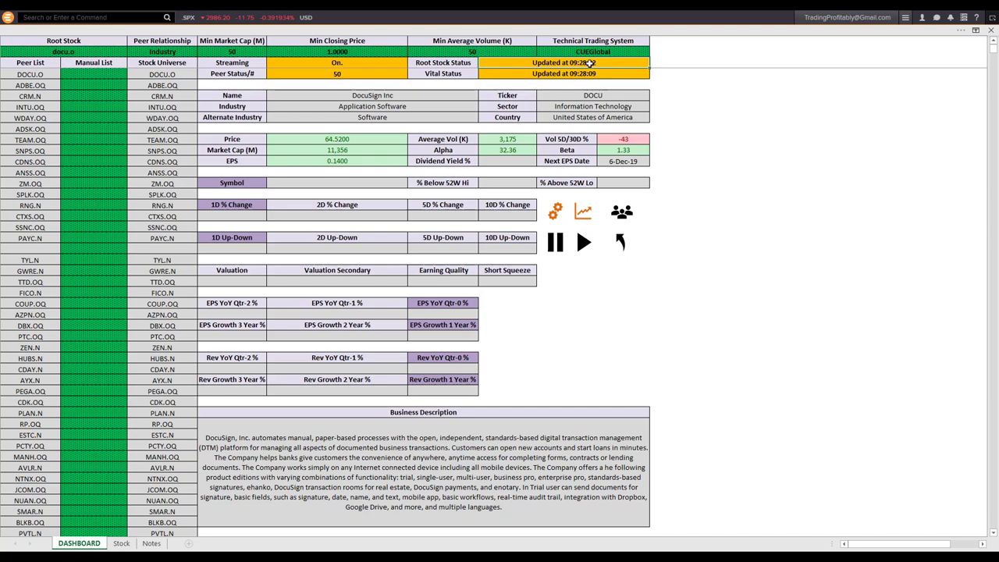
Step: Review DocuSign's business description, company details, peer list and Peer Relationship setting on the dashboard
left_click(247, 439)
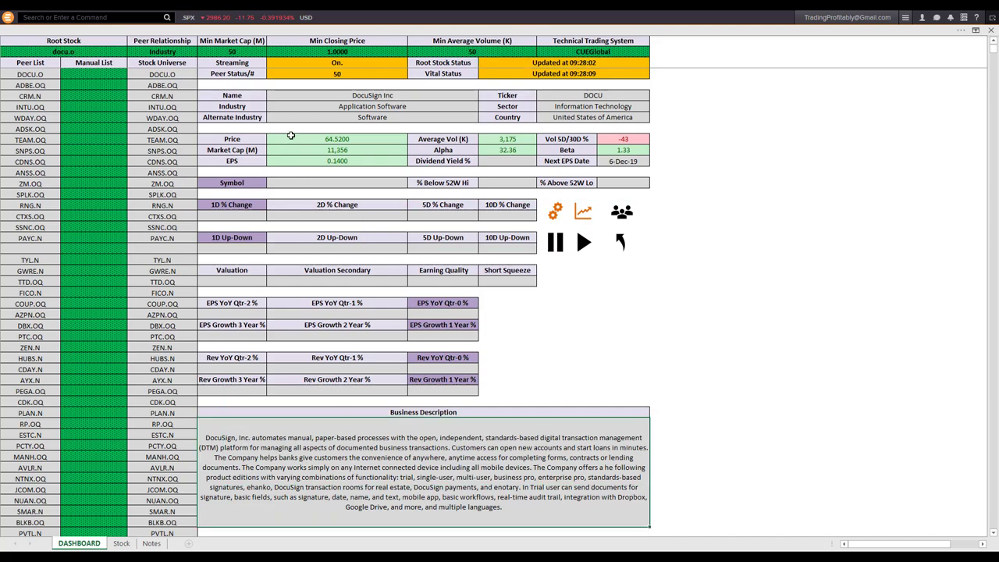
left_click_drag(299, 96, 565, 116)
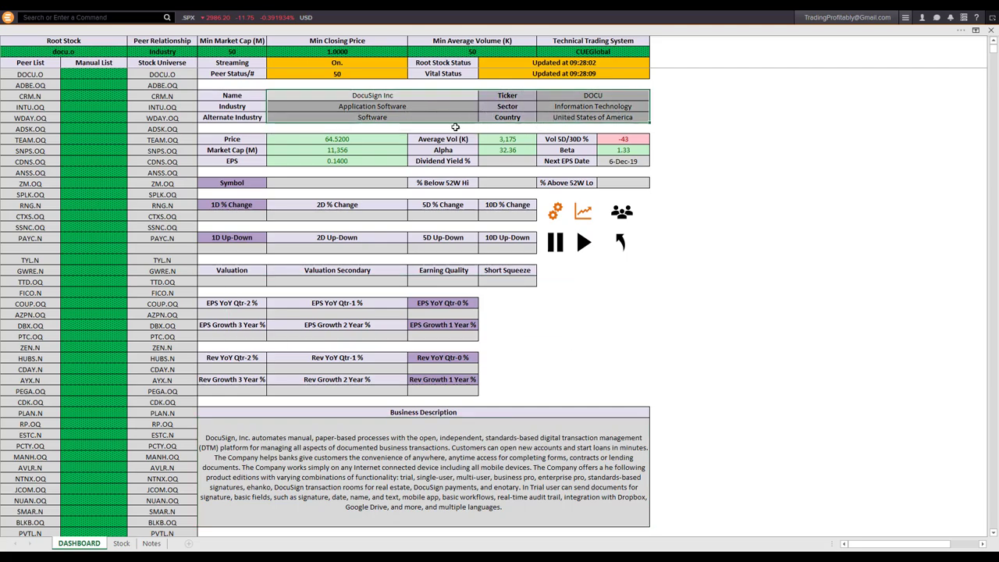
left_click_drag(27, 76, 22, 459)
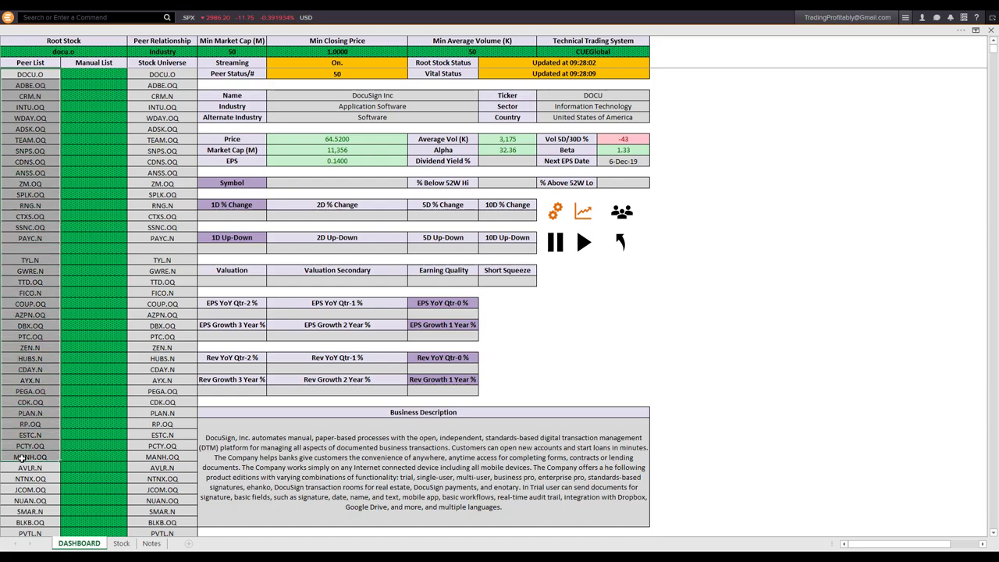
left_click(173, 50)
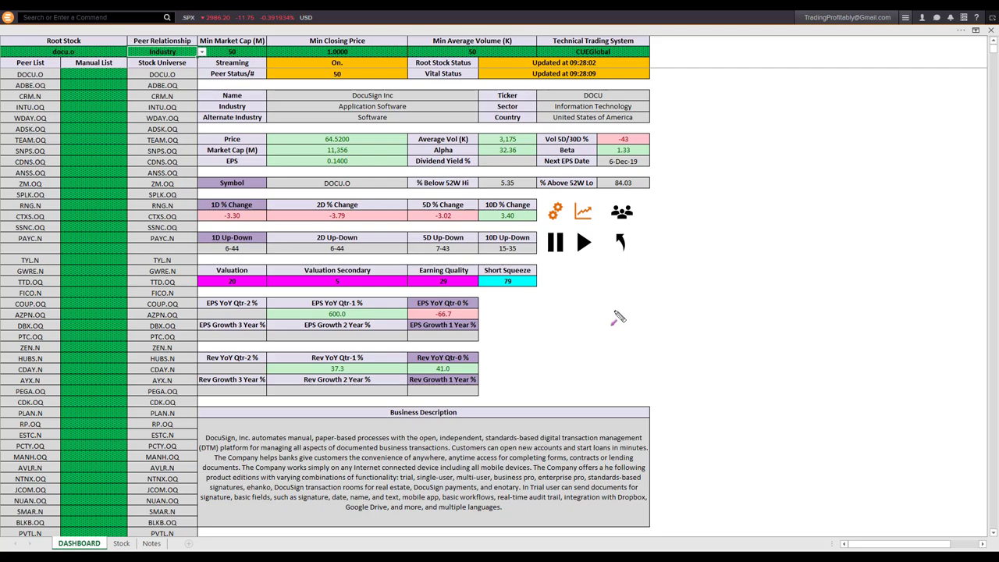
Step: Draw arrows at Valuation, Valuation Secondary and Earning Quality, and from EPS YoY Qtr-1 % towards EPS YoY Qtr-0 %
left_click_drag(188, 256, 210, 277)
left_click_drag(390, 254, 382, 273)
left_click_drag(460, 251, 455, 268)
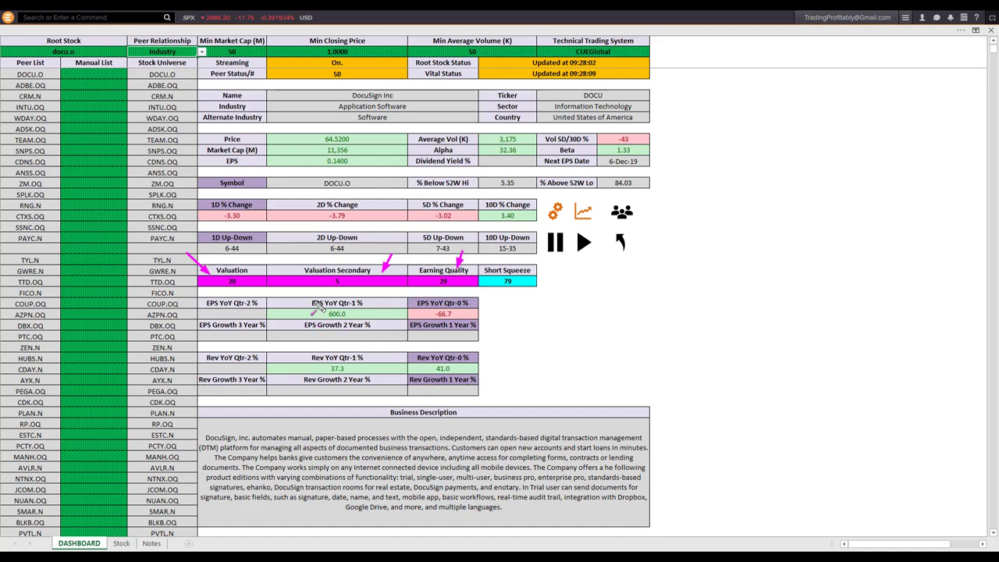
left_click_drag(304, 300, 447, 301)
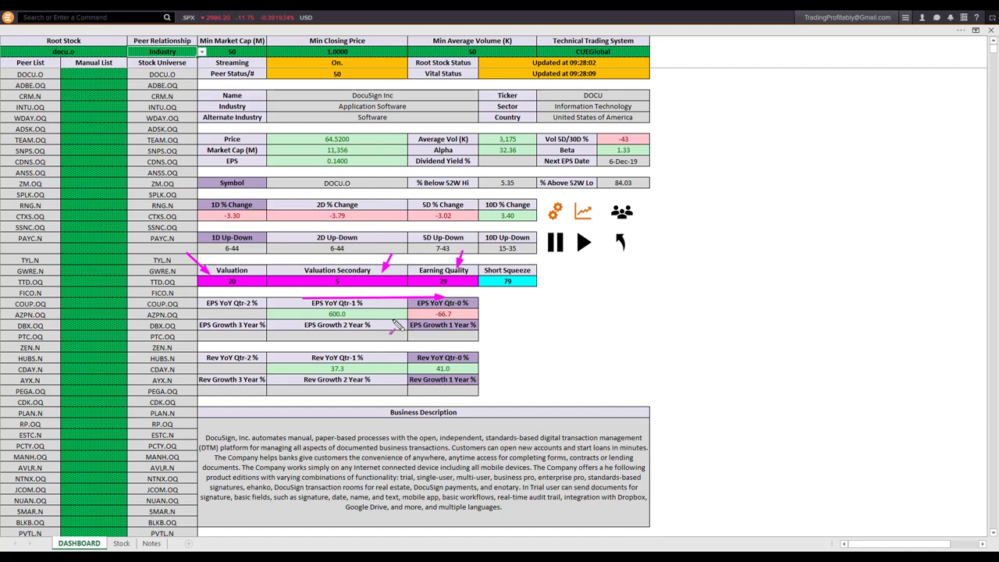
left_click_drag(392, 320, 429, 320)
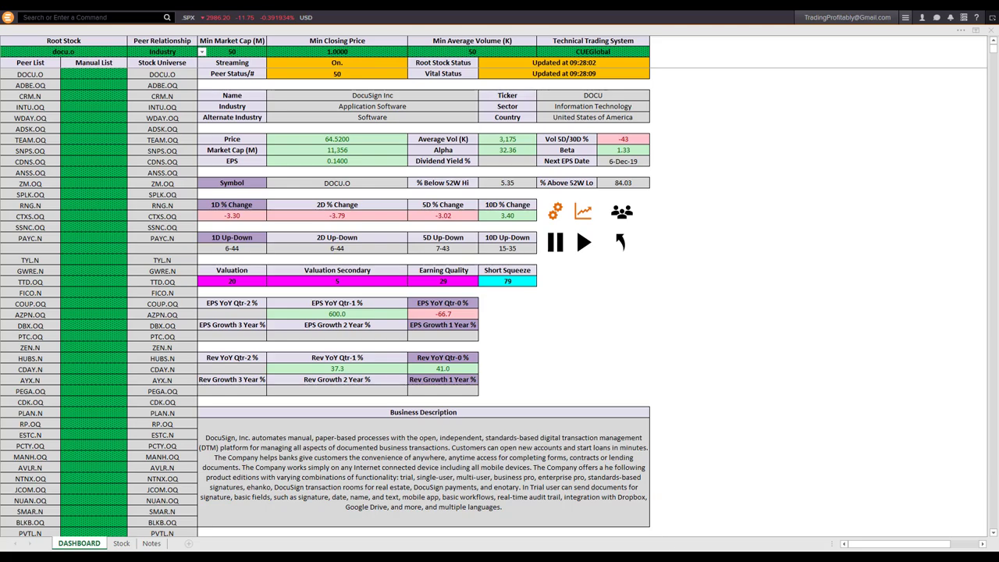
Step: Return to the DocuSign forum topic and view its three attached images: industry ranking, stock dashboard and daily chart
key("alt+Tab")
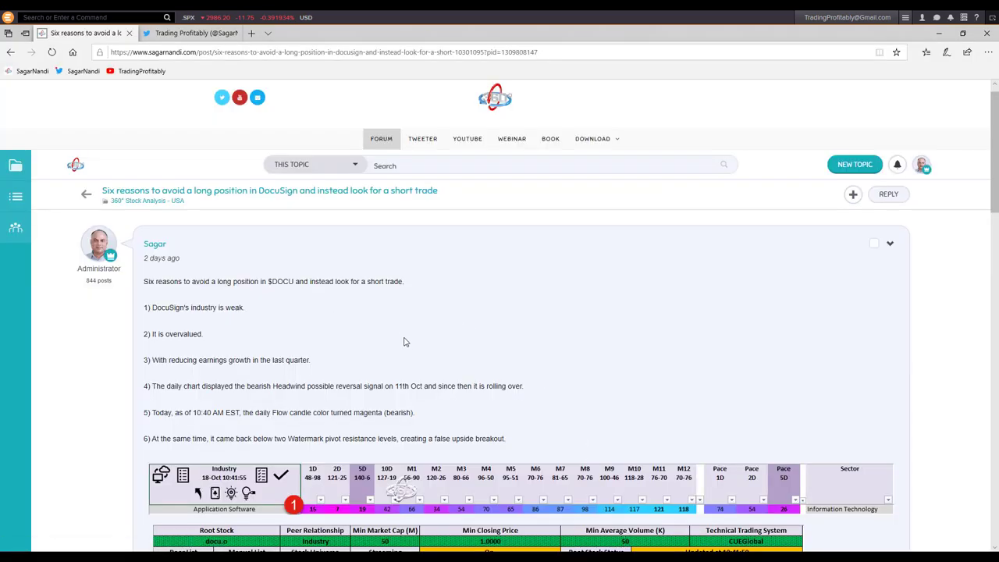
scroll(420, 339, "down", 3)
left_click(410, 288)
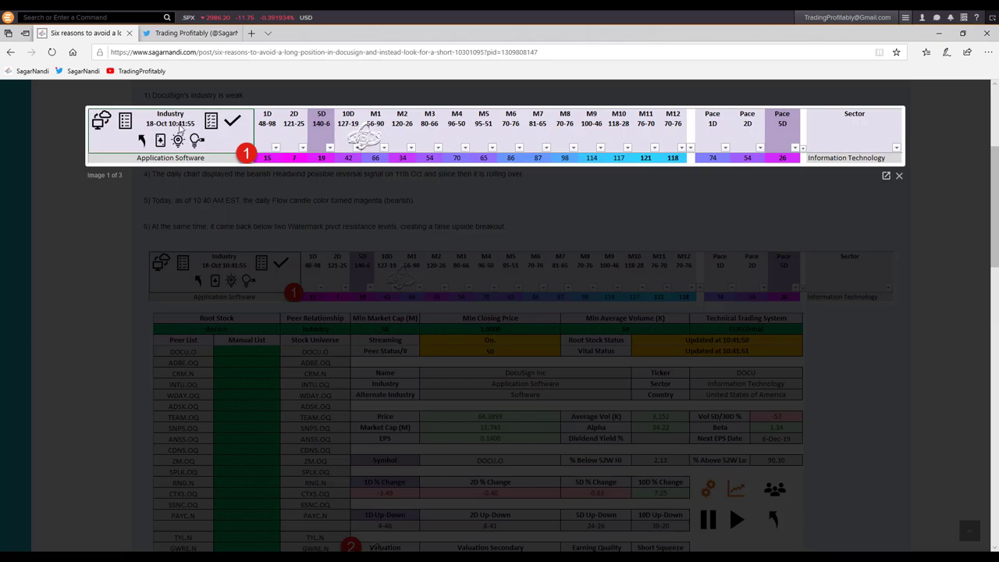
left_click(886, 143)
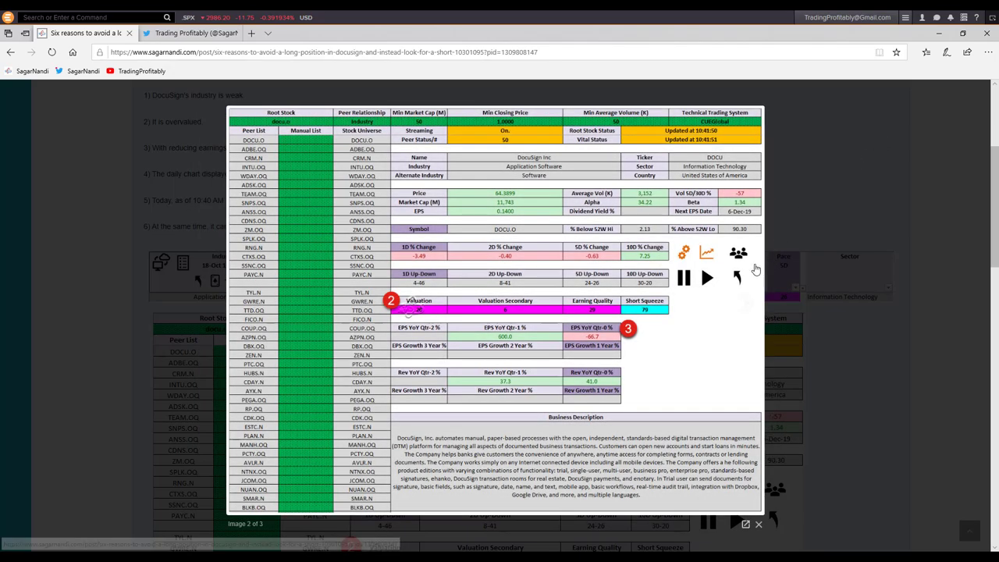
left_click(747, 307)
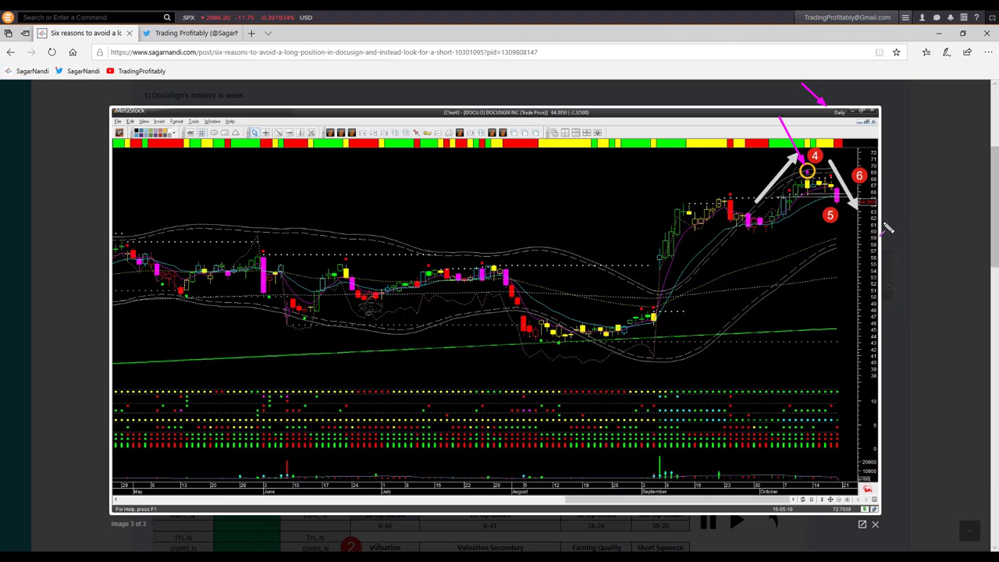
Step: Draw arrows on the DocuSign chart image marking the latest breakdown candle, the horizontal support level and the recent rise and fall
left_click_drag(881, 225, 843, 205)
left_click_drag(732, 199, 831, 202)
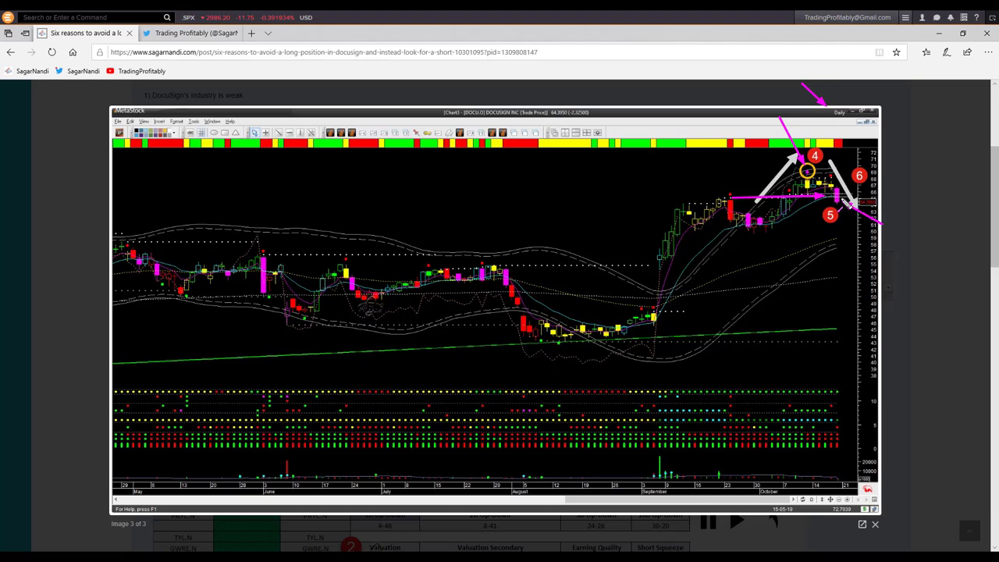
mouse_move(753, 186)
left_mouse_down()
mouse_move(783, 168)
mouse_move(863, 180)
left_mouse_up()
left_click_drag(838, 202, 877, 201)
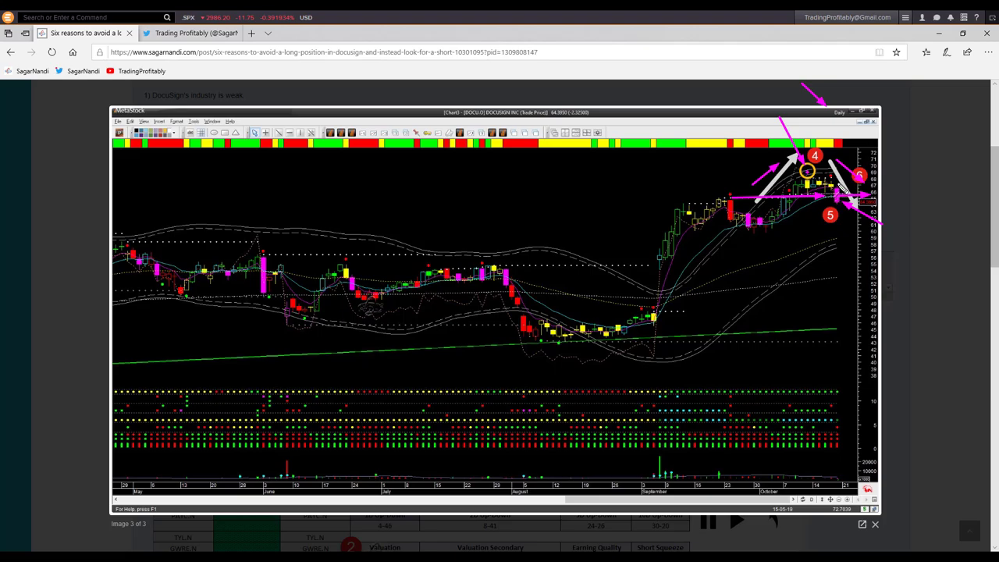
left_click_drag(874, 190, 905, 190)
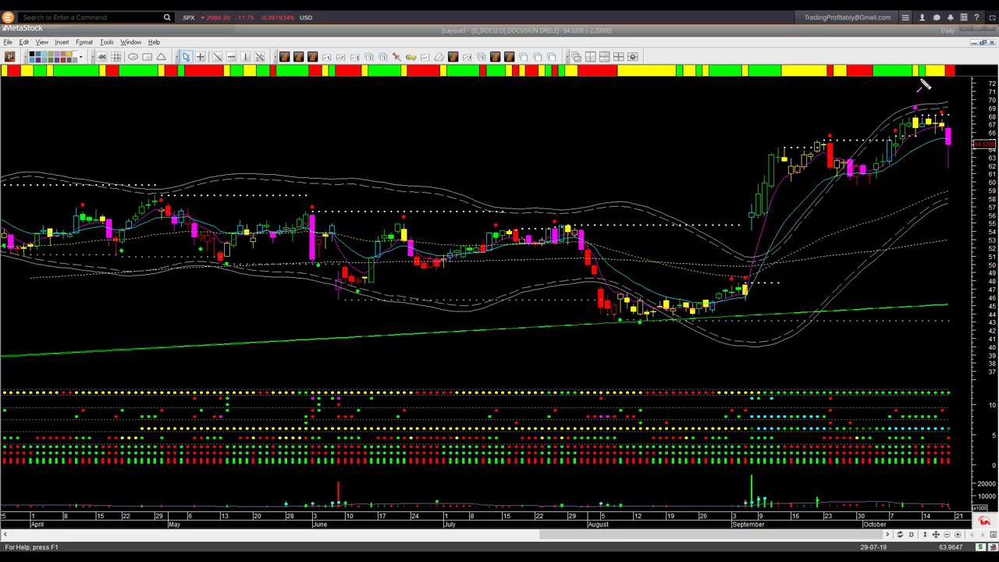
Step: Switch to the live DocuSign daily chart in MetaStock and mark the Daily label, support level and last candle's drop with arrows
left_click_drag(894, 49, 939, 35)
mouse_move(909, 136)
left_mouse_down()
mouse_move(976, 136)
mouse_move(948, 136)
mouse_move(962, 139)
left_mouse_up()
left_click_drag(953, 123, 983, 125)
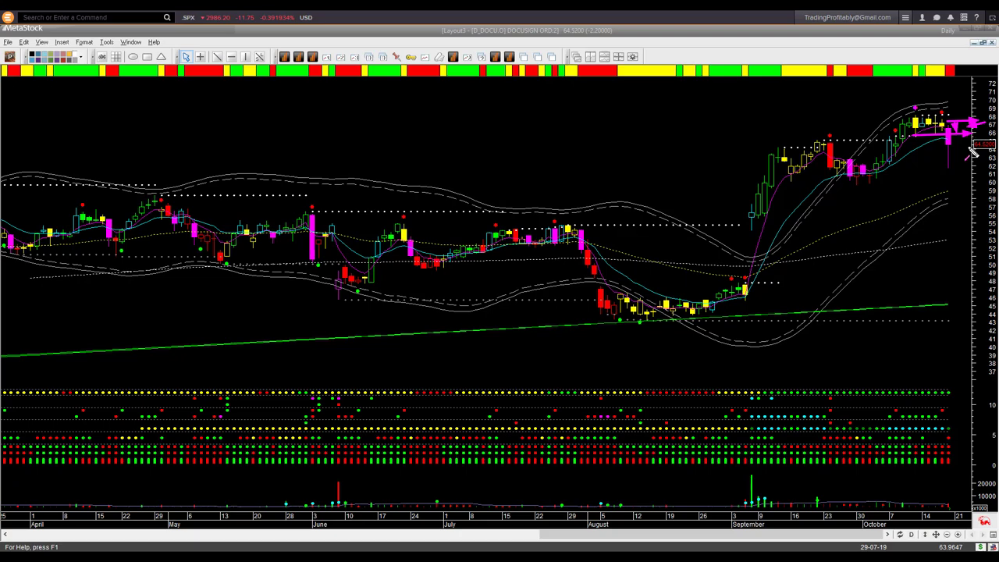
left_click(942, 149)
mouse_move(943, 162)
left_mouse_down()
mouse_move(941, 172)
mouse_move(961, 173)
mouse_move(951, 173)
left_mouse_up()
left_click_drag(958, 138, 956, 166)
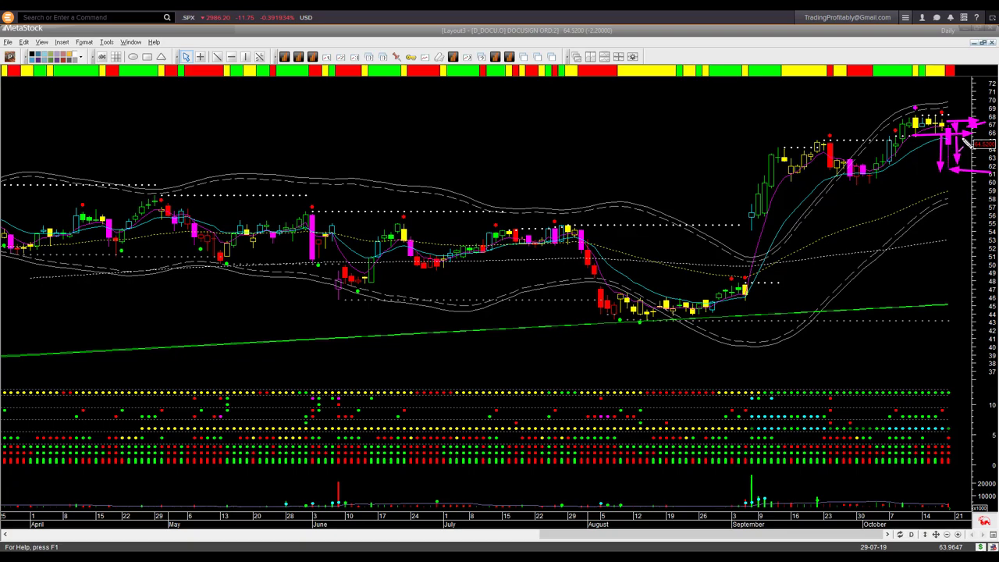
mouse_move(965, 171)
left_mouse_down()
mouse_move(967, 161)
mouse_move(952, 160)
mouse_move(993, 156)
left_mouse_up()
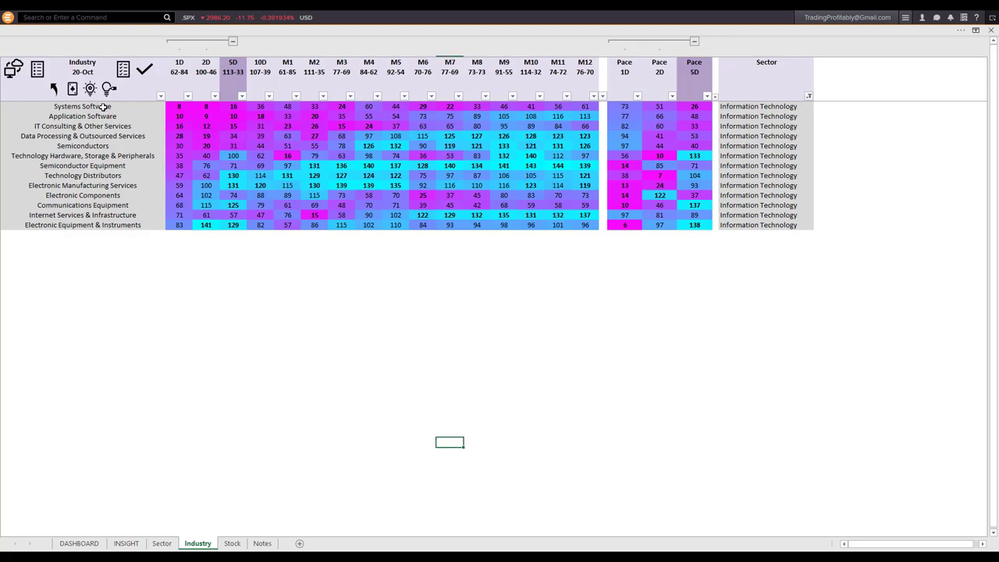
Step: List Systems Software and Application Software stocks from the industry rankings, filter them to weak valuations, and select LPSN.OQ
left_click_drag(104, 107, 102, 116)
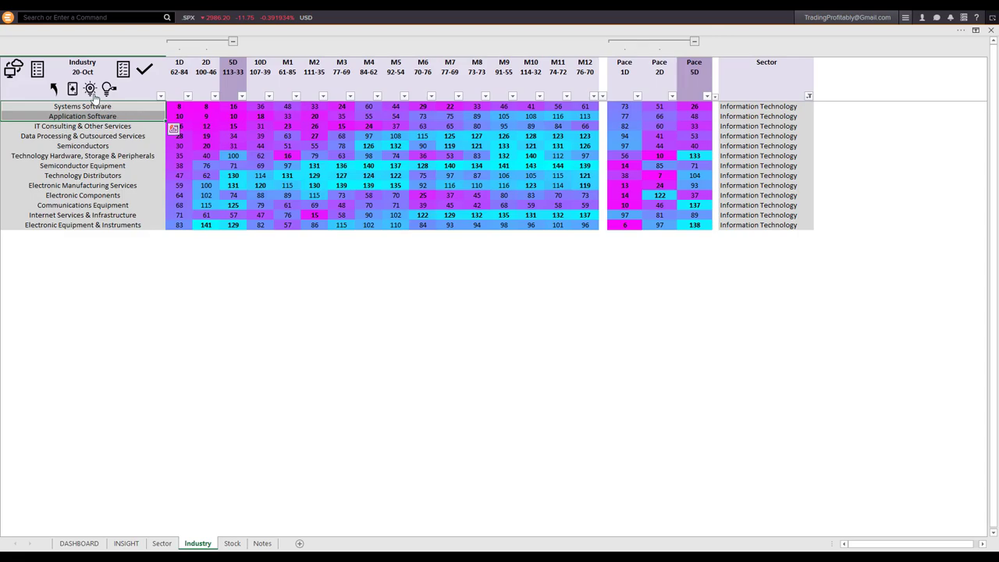
left_click(90, 89)
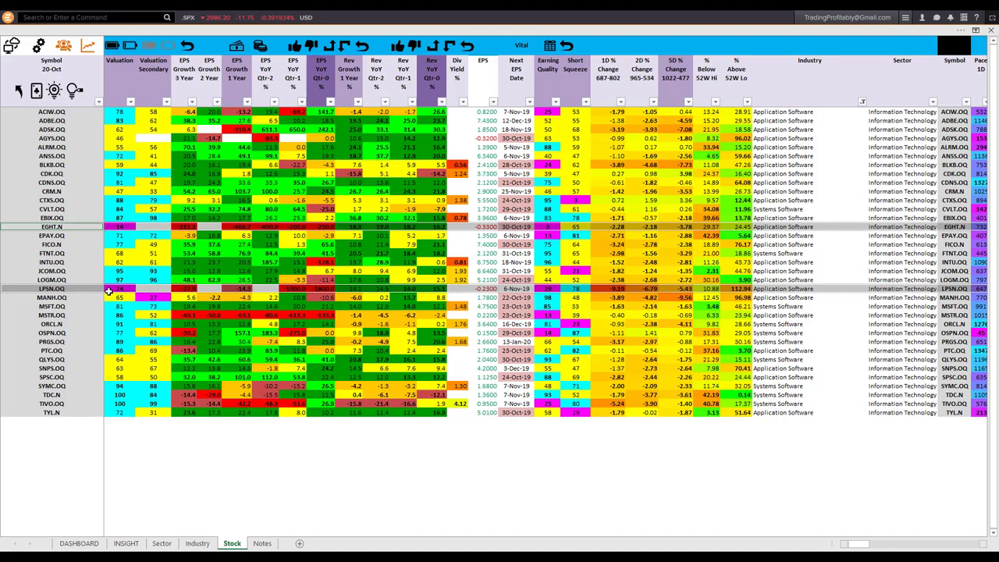
left_click(129, 45)
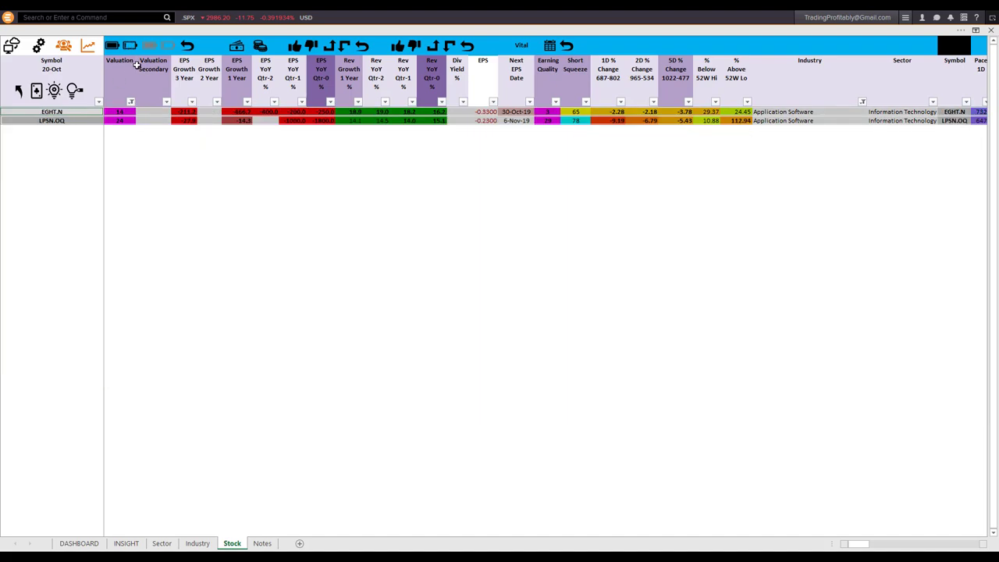
left_click(141, 187)
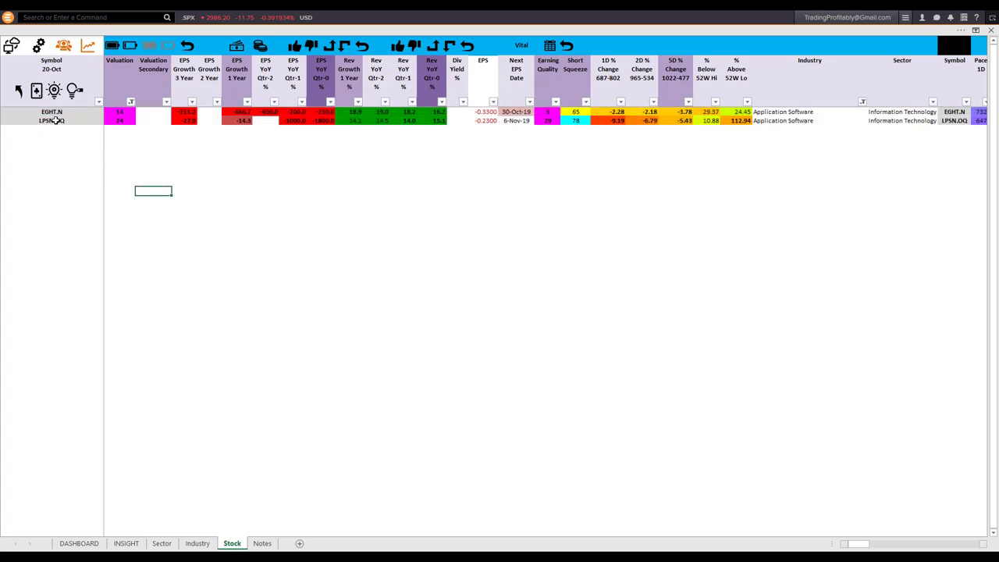
left_click(53, 121)
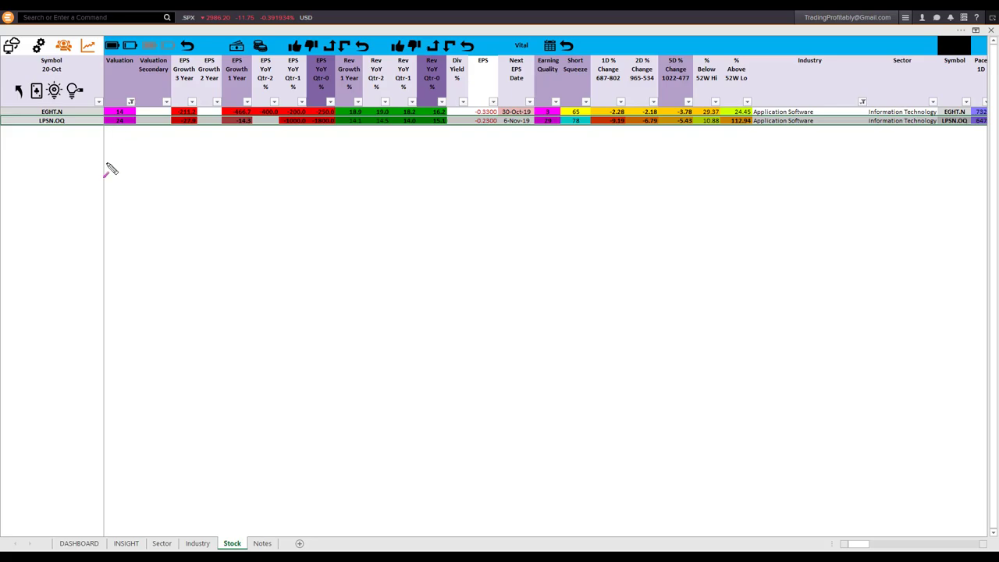
Step: Point arrows at LPSN.OQ's Valuation, EPS Growth 1 Year, EPS YoY Qtr-0 %, Earning Quality and 1D % Change, then erase them
left_click_drag(107, 164, 122, 126)
left_click_drag(292, 163, 324, 127)
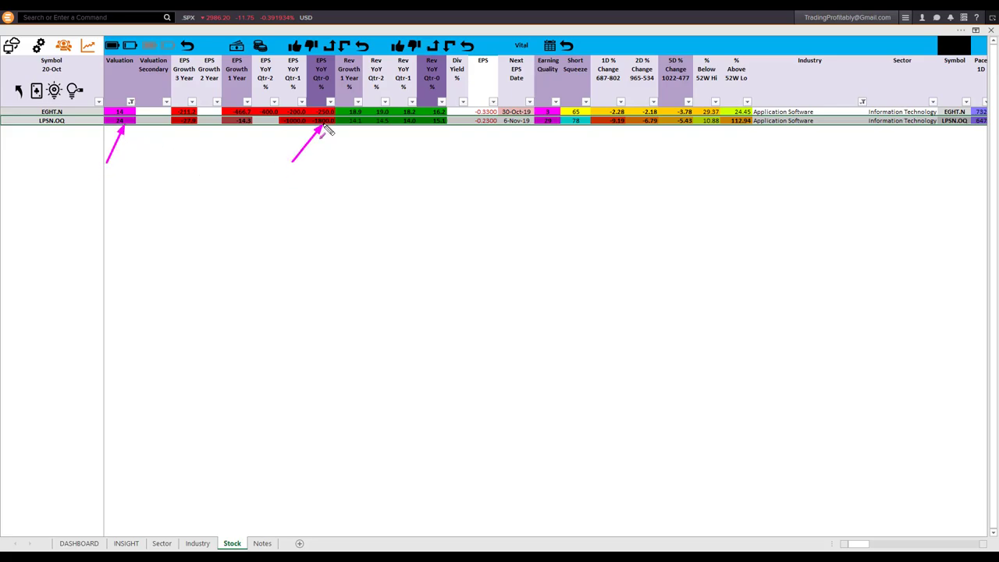
left_click_drag(216, 154, 242, 128)
left_click_drag(523, 143, 544, 129)
left_click_drag(596, 143, 613, 129)
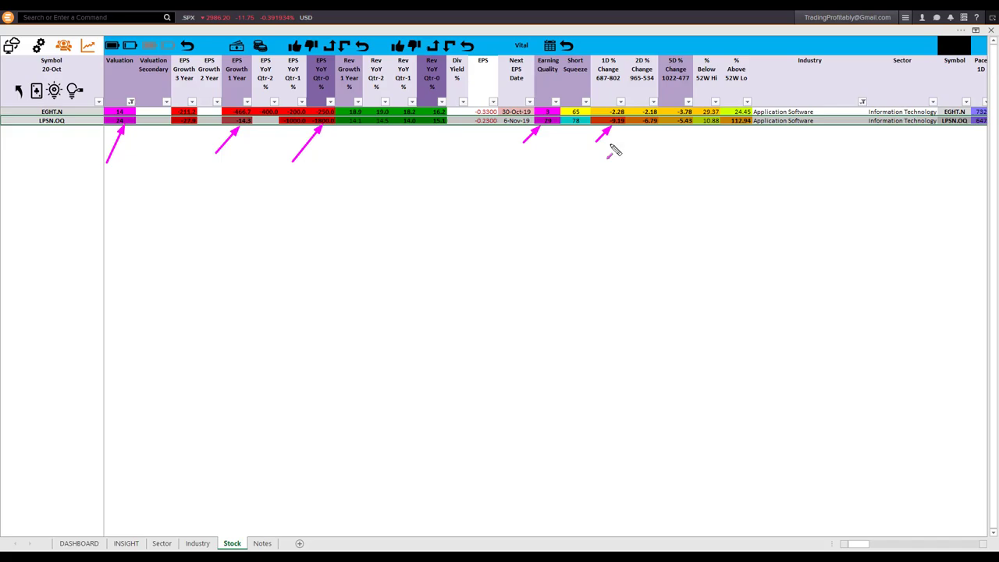
key("e")
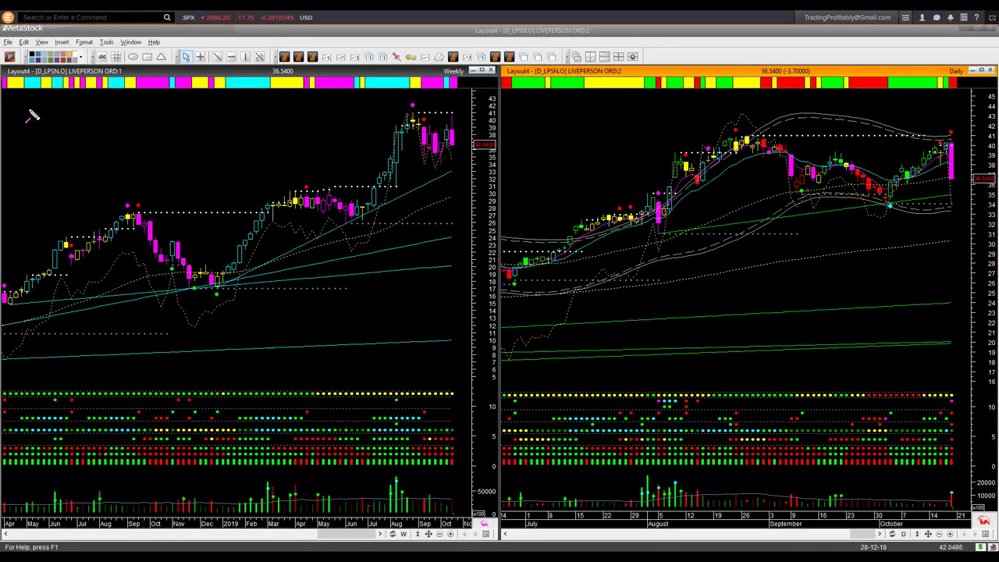
Step: Point arrows at the LivePerson chart title and the Weekly and Daily labels in MetaStock, then clear them
mouse_move(28, 110)
left_mouse_down()
mouse_move(48, 93)
mouse_move(47, 78)
left_mouse_up()
left_click_drag(411, 45, 446, 59)
left_click_drag(942, 47, 953, 65)
left_click_drag(812, 75, 816, 65)
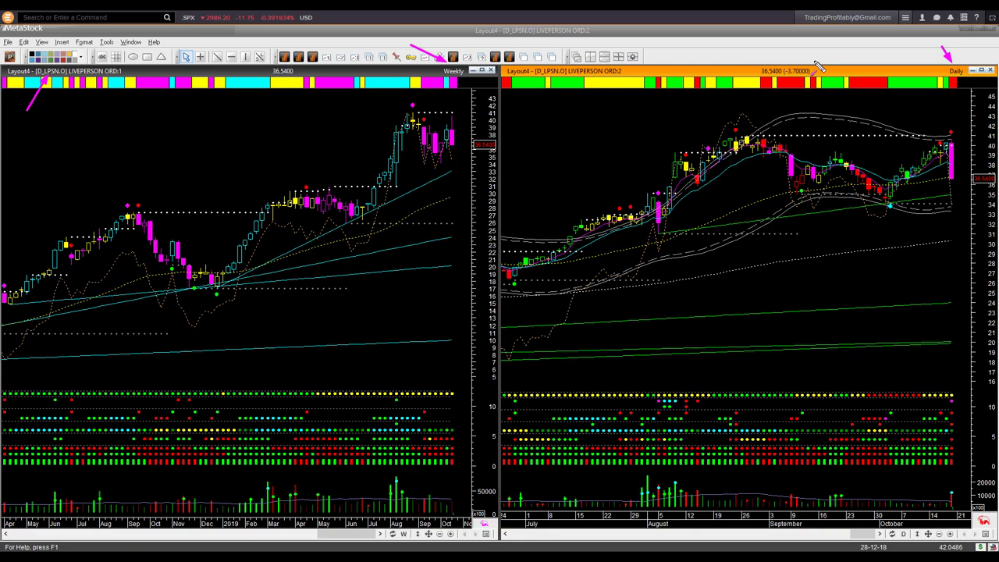
key("Escape")
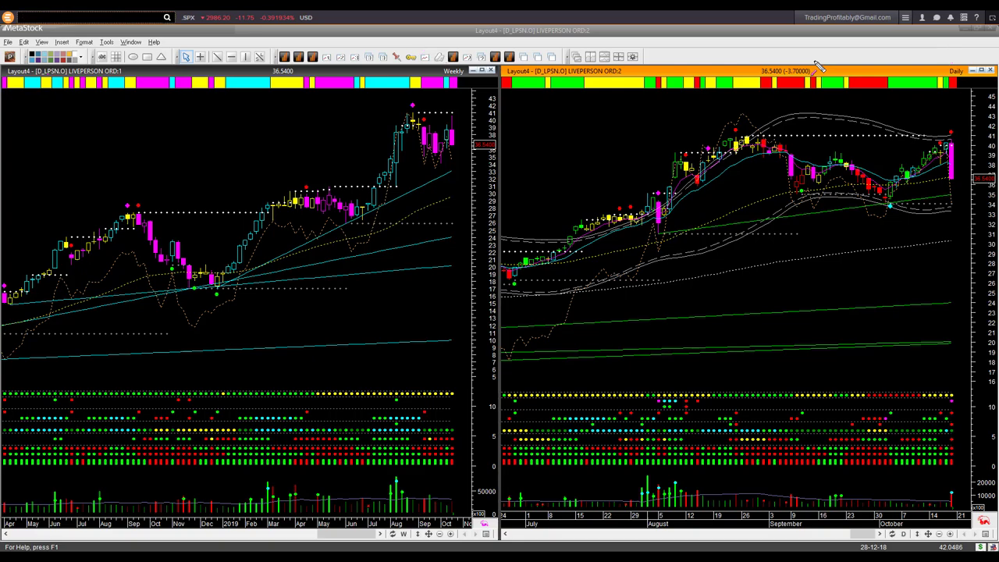
Step: Mark the August peak and the latest candle's high and decline with arrows on the LivePerson weekly chart
left_click_drag(348, 99, 410, 106)
left_click_drag(473, 102, 457, 131)
mouse_move(460, 135)
left_mouse_down()
mouse_move(462, 98)
mouse_move(457, 117)
mouse_move(466, 138)
mouse_move(469, 123)
mouse_move(471, 158)
mouse_move(454, 155)
left_mouse_up()
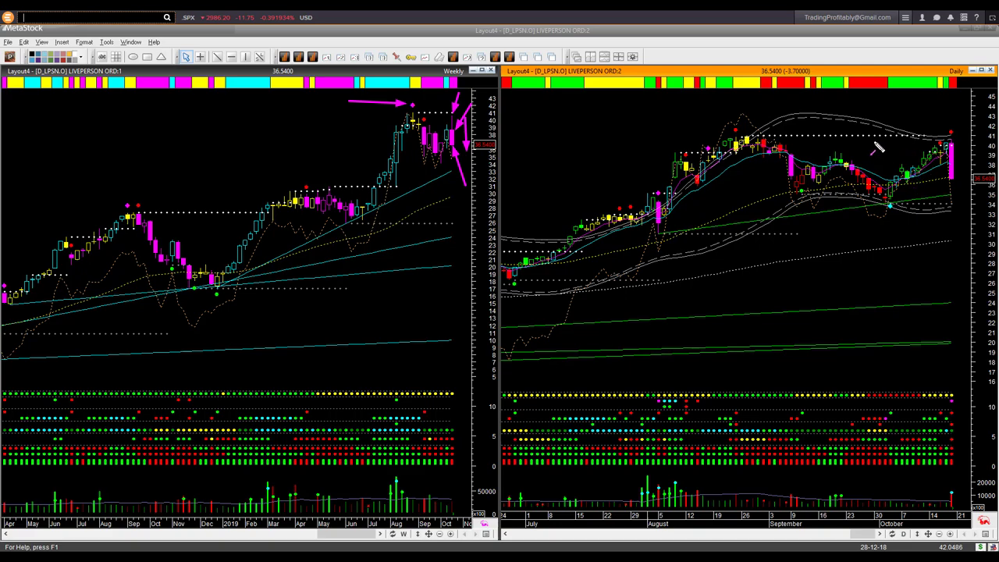
Step: Mark the upper resistance line, the August signal and its horizontal level through to the latest candle on the LivePerson daily chart
left_click_drag(868, 135, 925, 136)
left_click_drag(687, 152, 725, 153)
left_click_drag(666, 117, 710, 150)
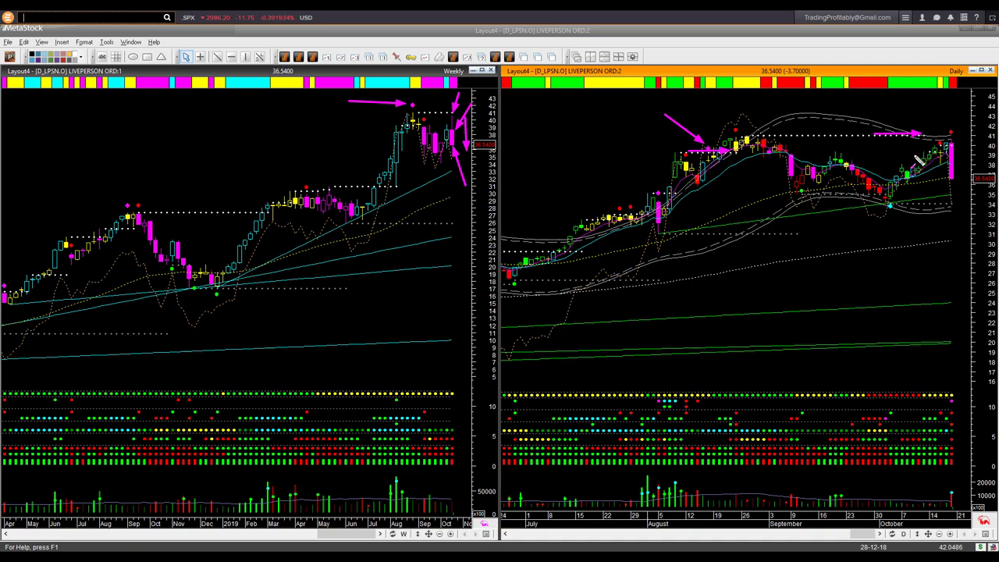
left_click_drag(915, 159, 937, 138)
mouse_move(757, 166)
left_mouse_down()
mouse_move(768, 156)
mouse_move(960, 145)
left_mouse_up()
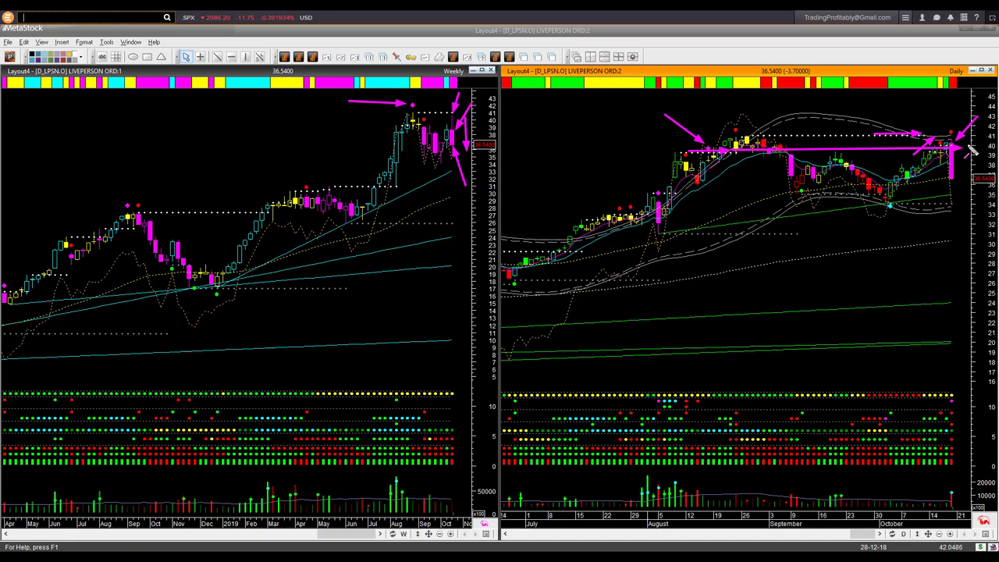
Step: Mark the latest daily candle's upper levels, downward move and closing level with arrows, then clear all the annotations
left_click_drag(972, 150, 919, 148)
left_click_drag(957, 153, 989, 154)
mouse_move(956, 138)
left_mouse_down()
mouse_move(996, 135)
mouse_move(969, 183)
left_mouse_up()
left_click_drag(951, 180, 988, 181)
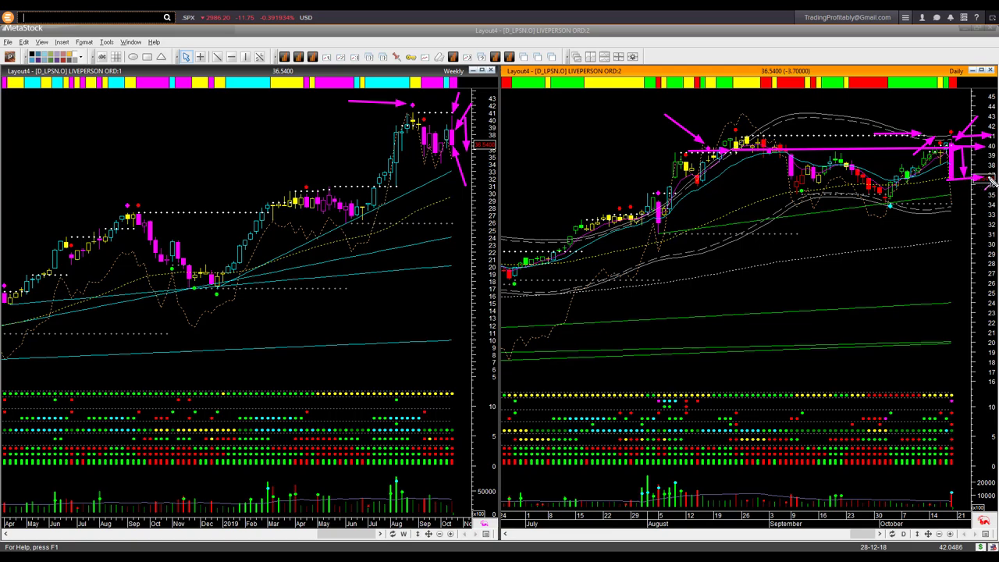
key("Escape")
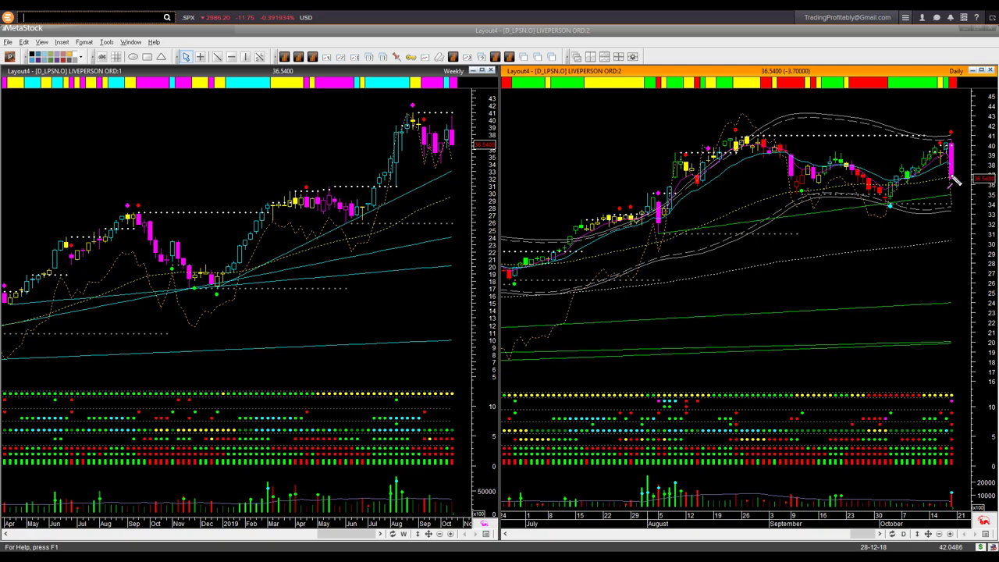
Step: Mark the latest weekly and daily candles, the level above the daily high and the trendline support below, then clear the arrows
left_click_drag(480, 94, 466, 124)
left_click_drag(975, 124, 962, 156)
left_click_drag(862, 219, 955, 203)
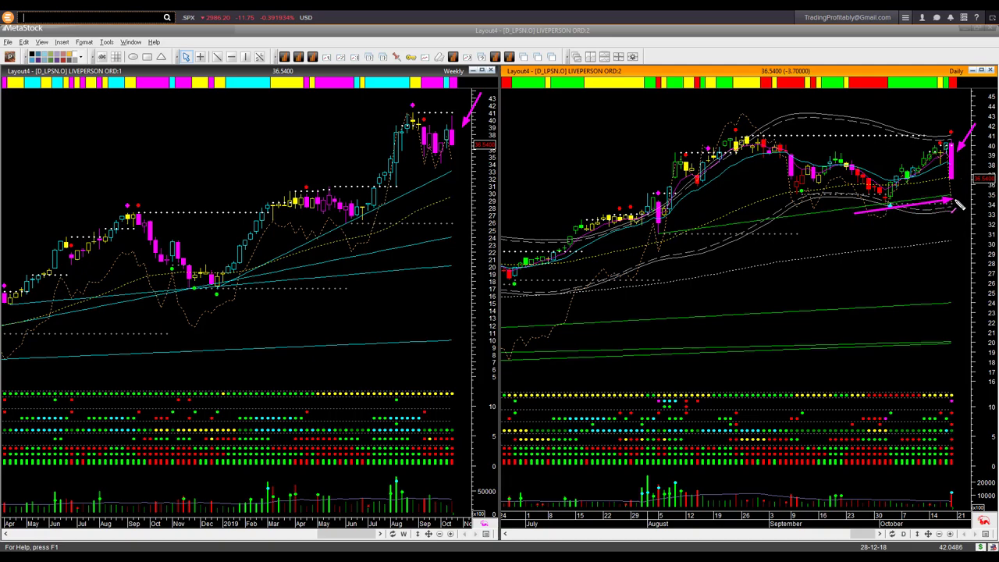
mouse_move(957, 144)
left_mouse_down()
mouse_move(963, 186)
mouse_move(954, 186)
mouse_move(977, 175)
left_mouse_up()
left_click_drag(944, 132, 988, 134)
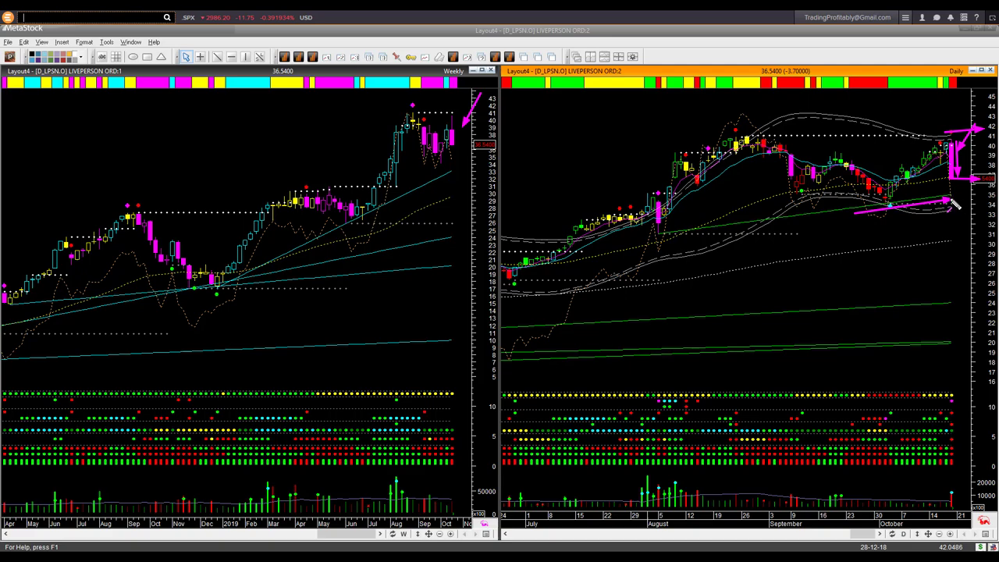
left_click_drag(952, 202, 985, 196)
key("Escape")
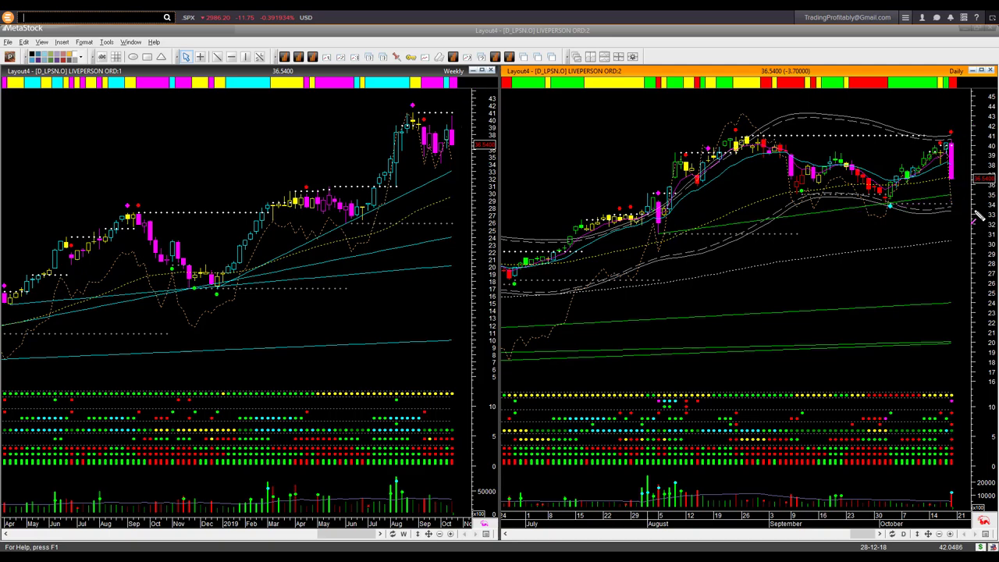